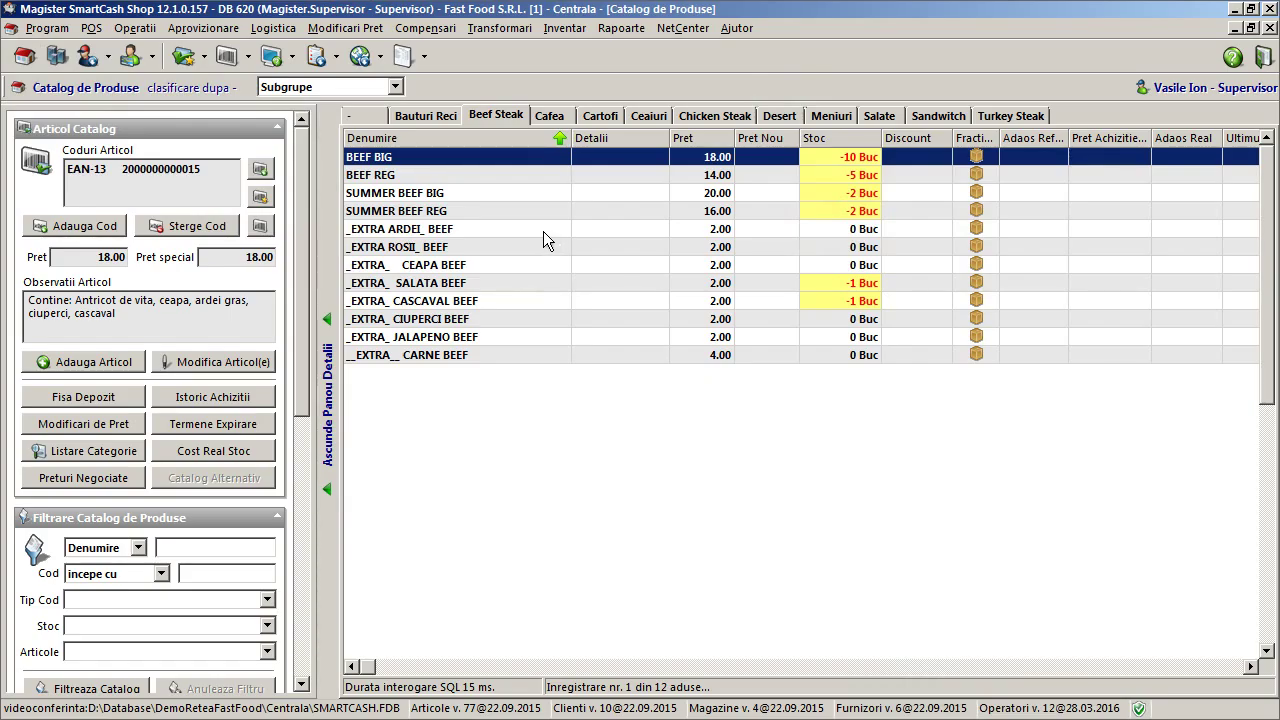
# - Check the colour assigned to the BEEF BIG article and the colour palette, leaving both without changes
pyautogui.doubleClick(438, 158)
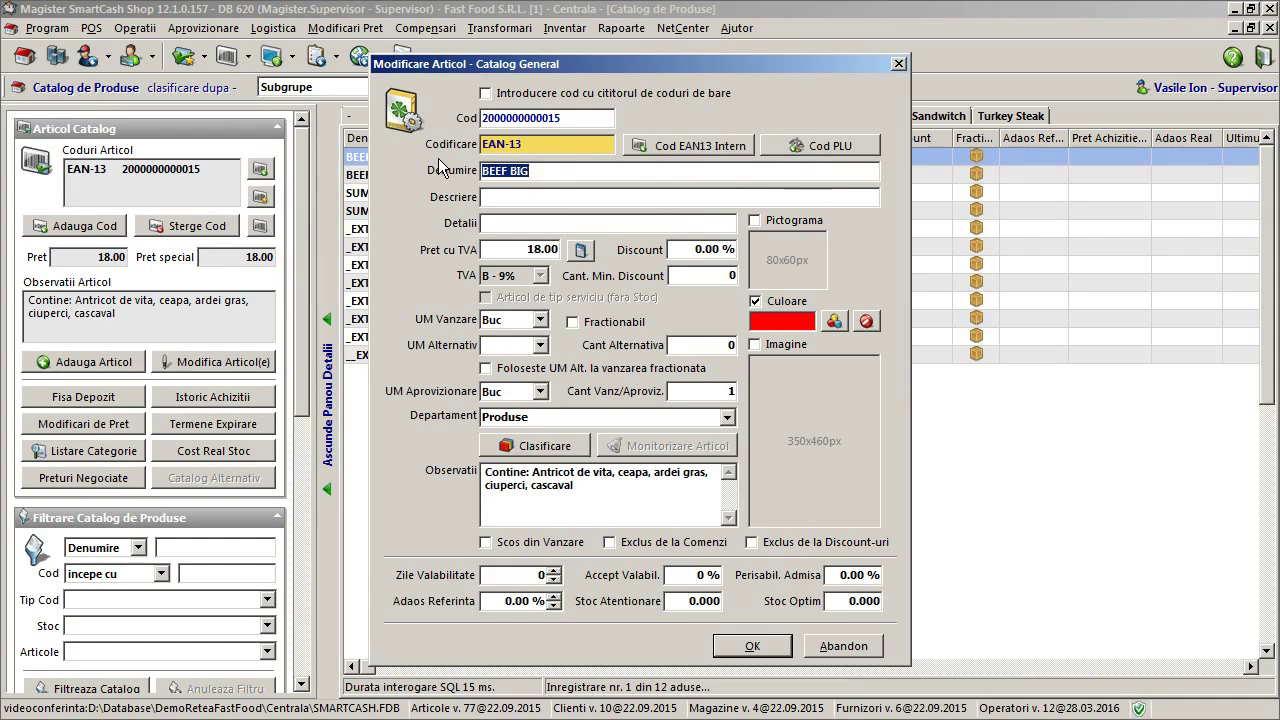
pyautogui.click(837, 323)
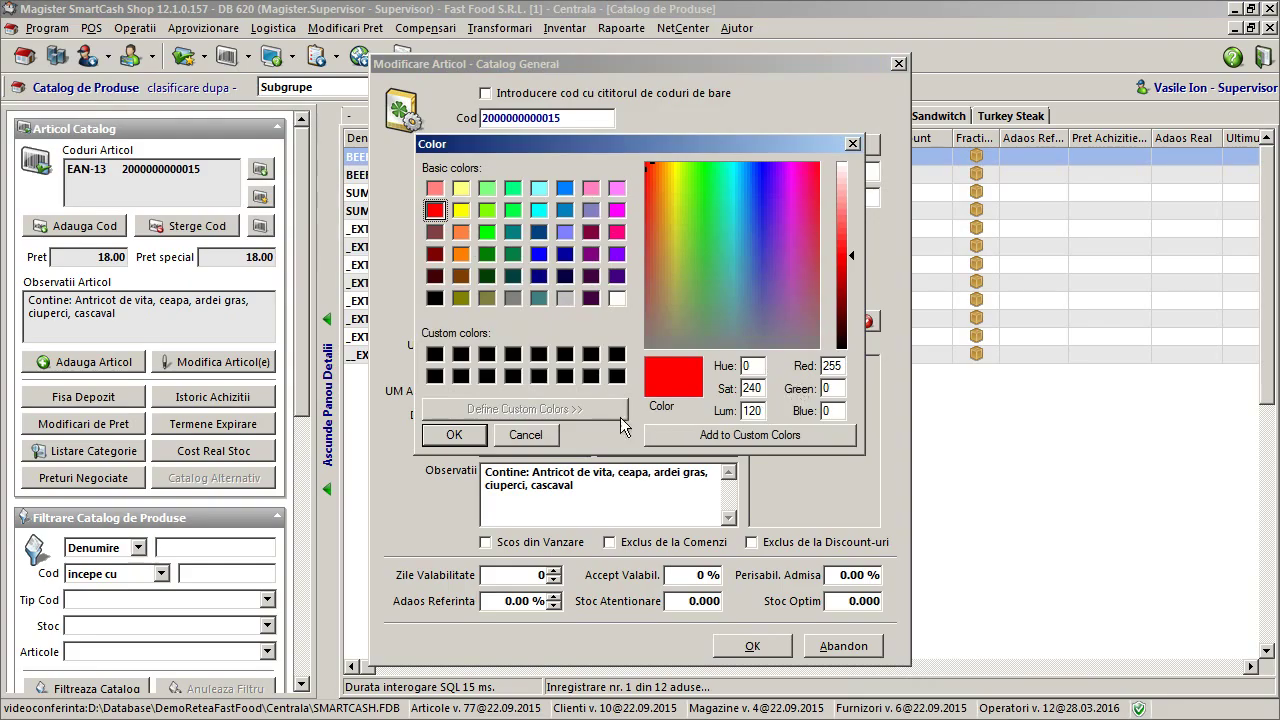
pyautogui.click(546, 438)
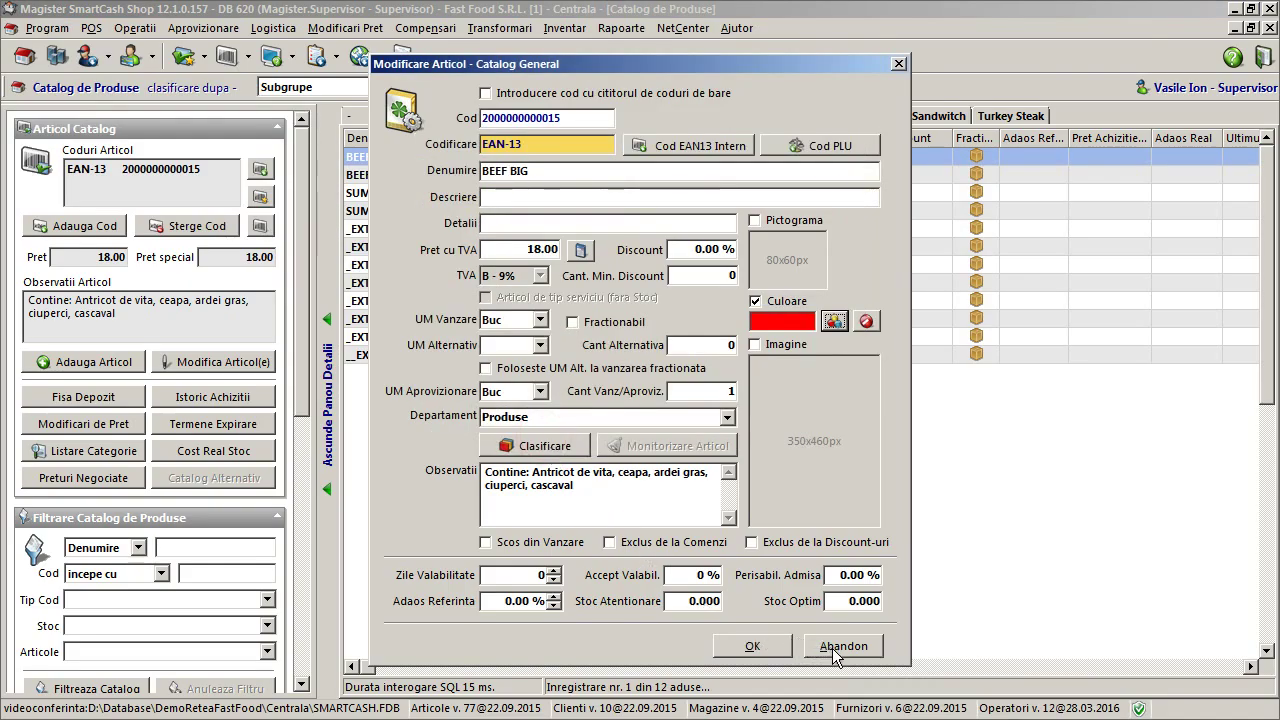
pyautogui.click(843, 647)
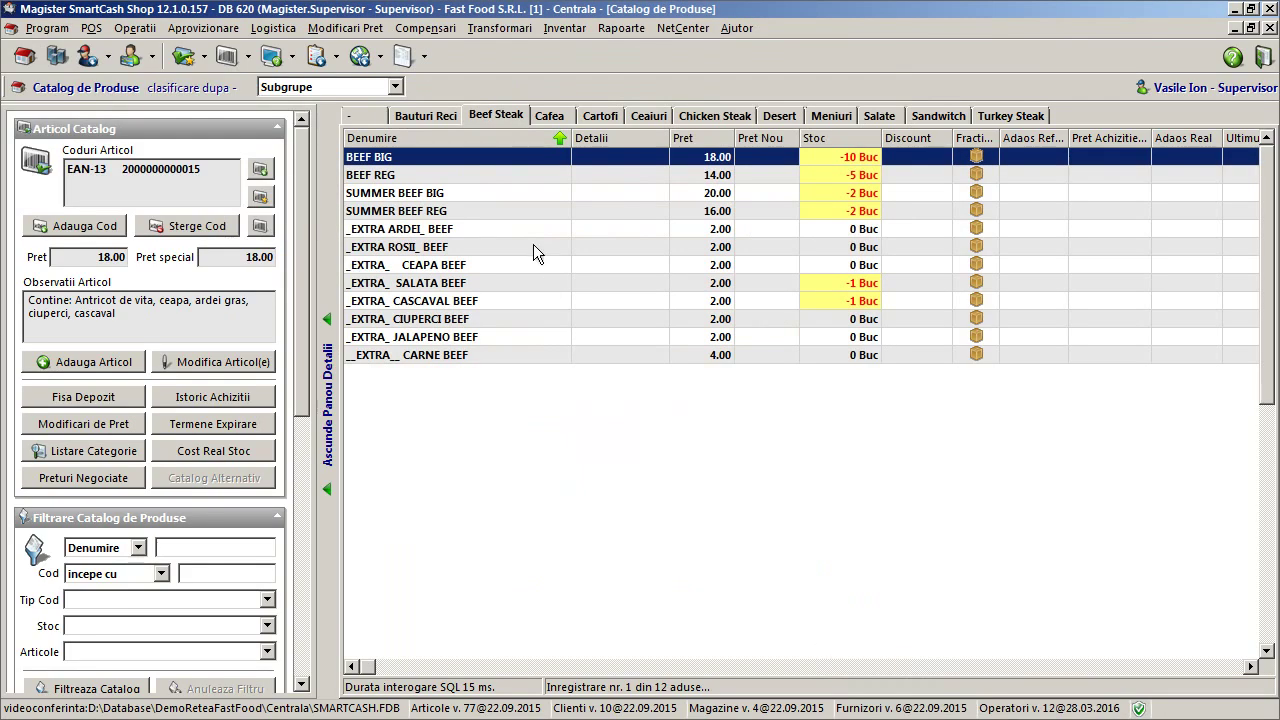
pyautogui.click(470, 192)
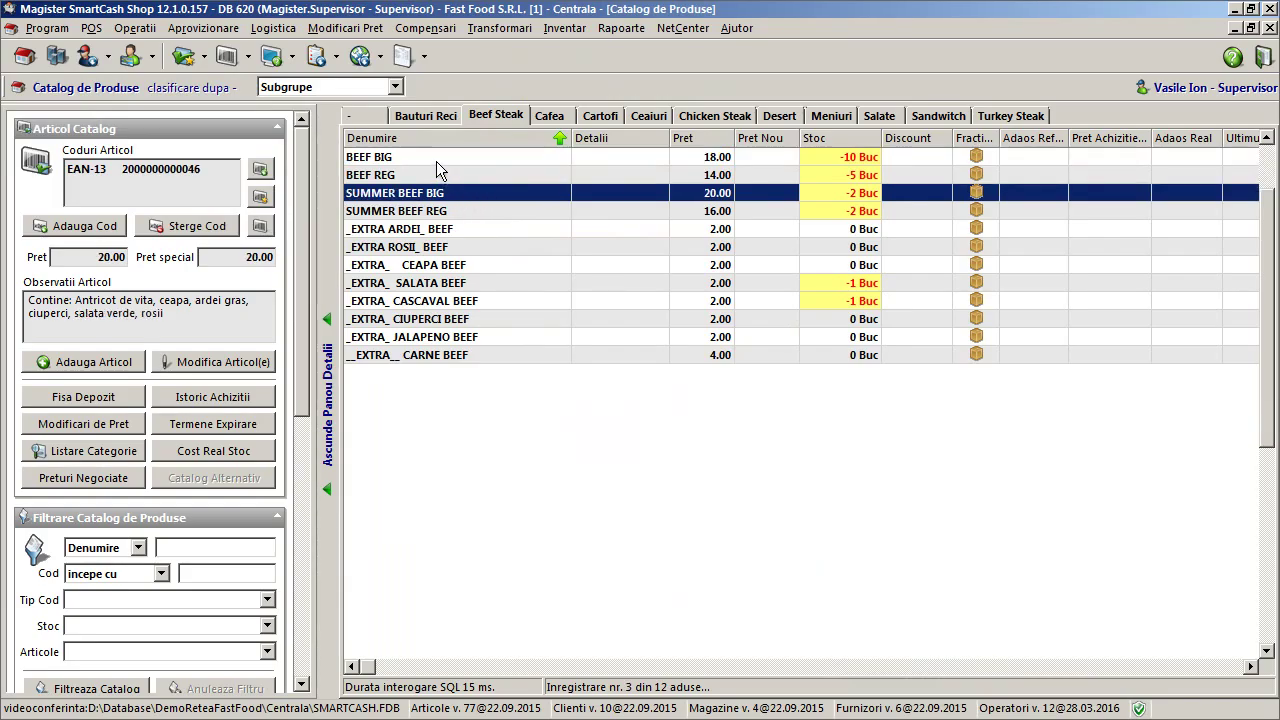
pyautogui.click(428, 163)
pyautogui.click(416, 192)
pyautogui.click(393, 318)
pyautogui.click(542, 114)
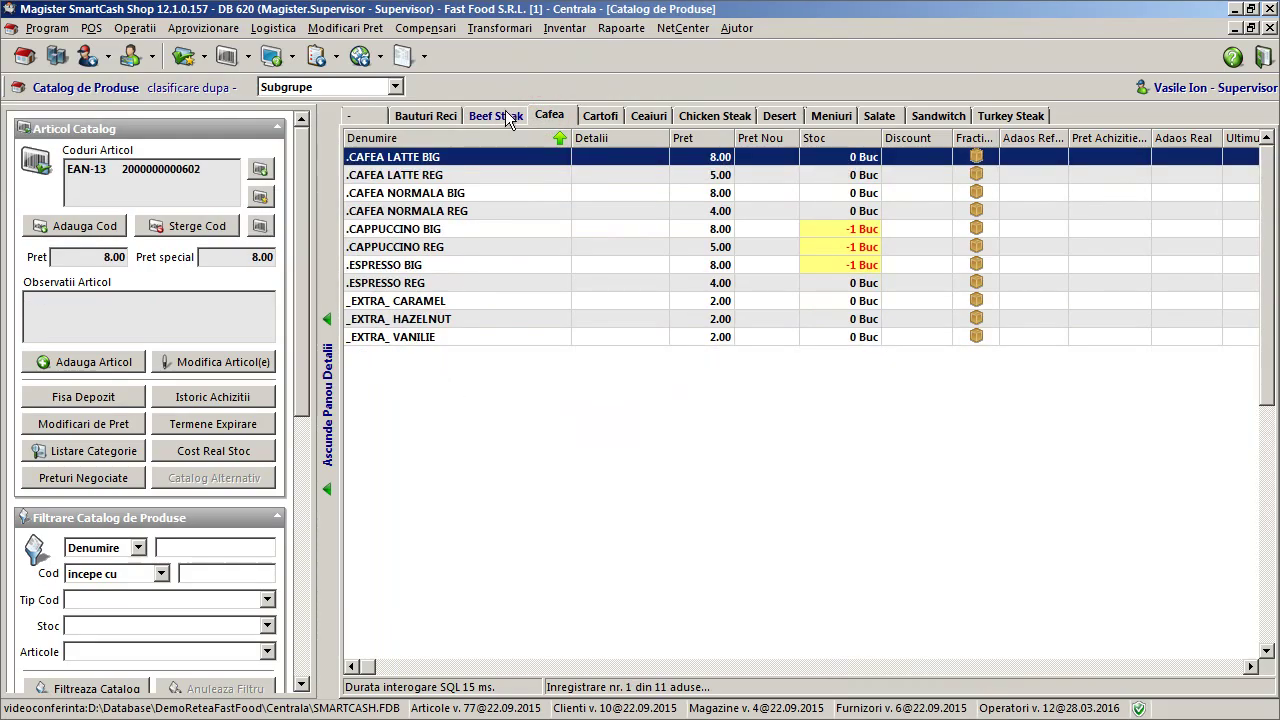
pyautogui.click(505, 114)
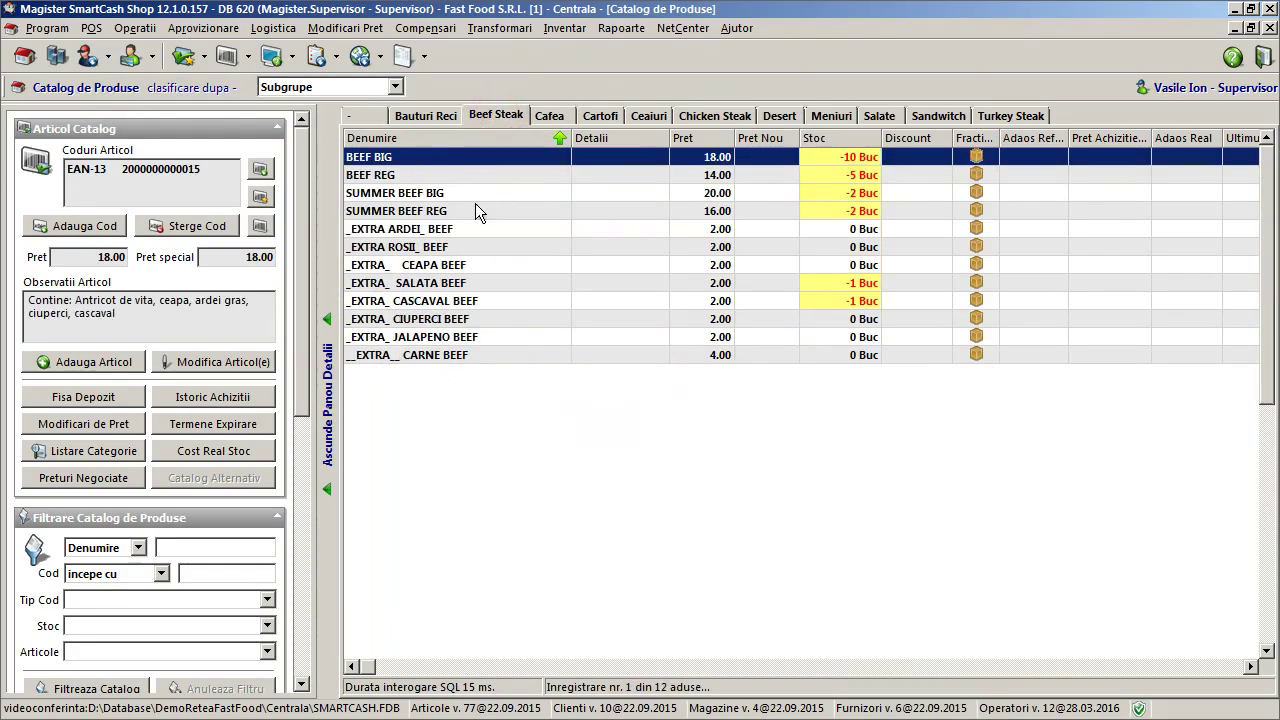
# - Show the Culoare column in the Beef Steak product list and narrow it slightly
pyautogui.rightClick(377, 167)
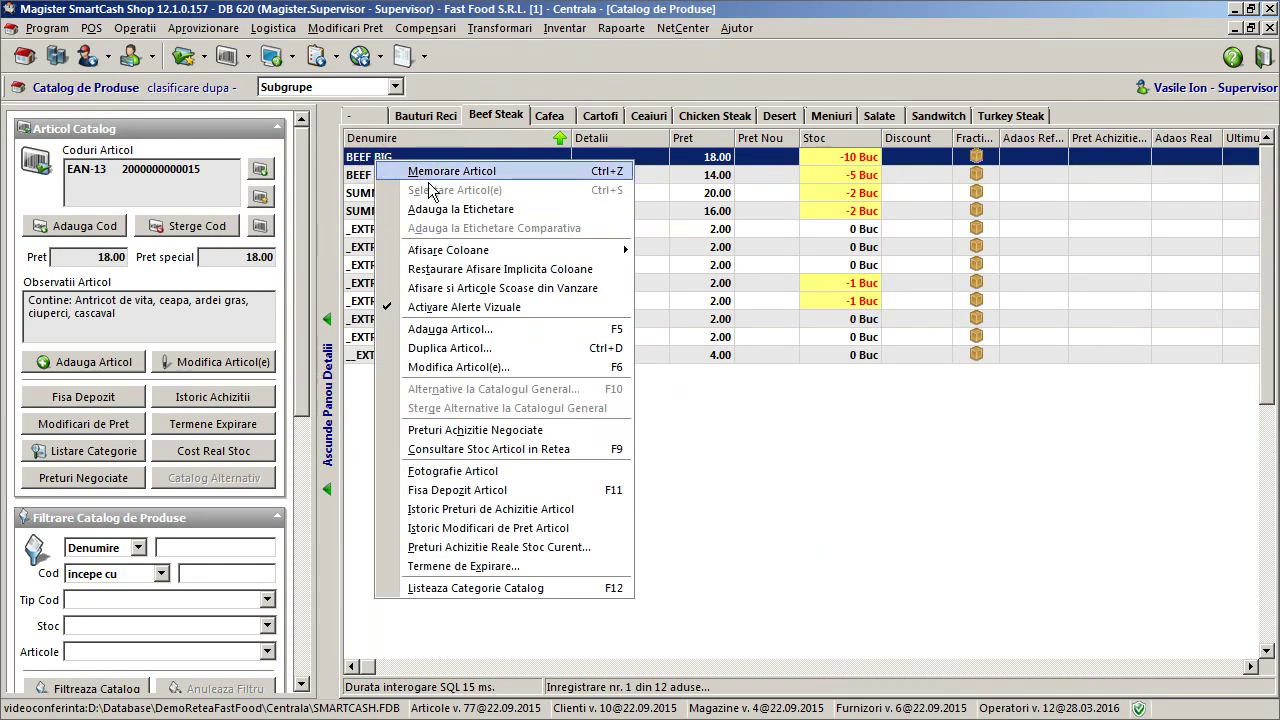
pyautogui.moveTo(437, 256)
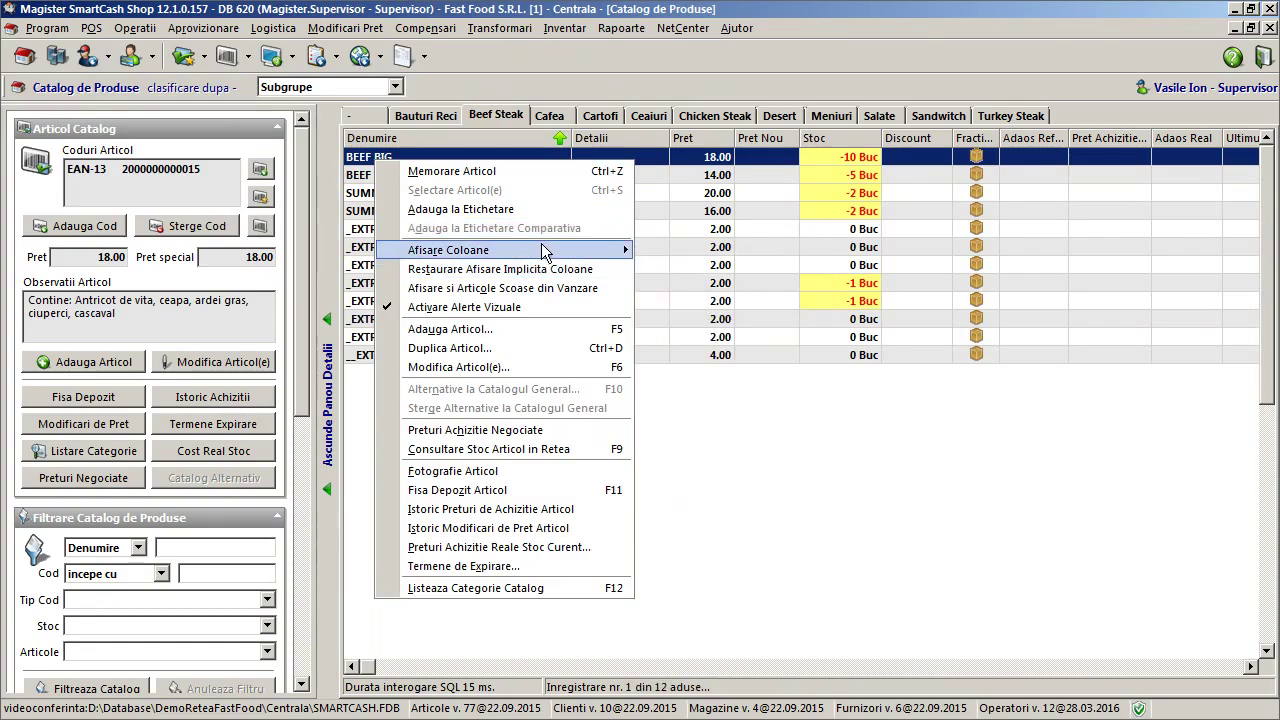
pyautogui.moveTo(545, 252)
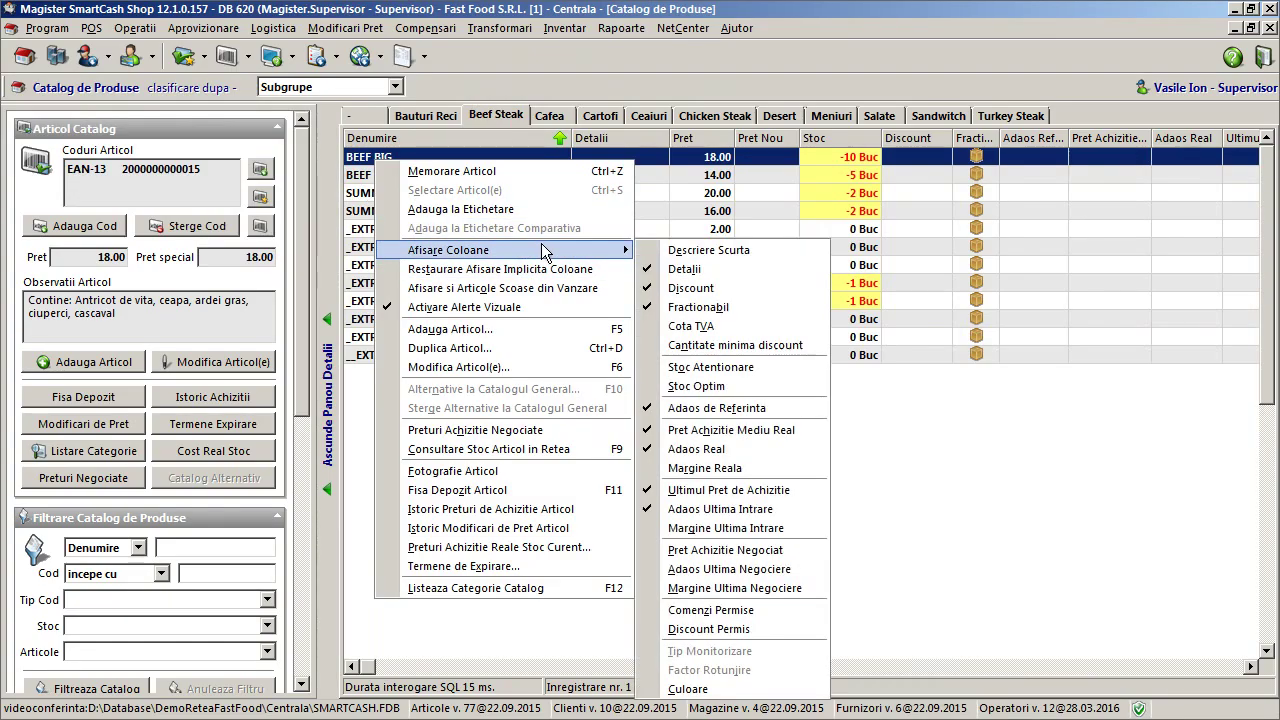
pyautogui.click(686, 690)
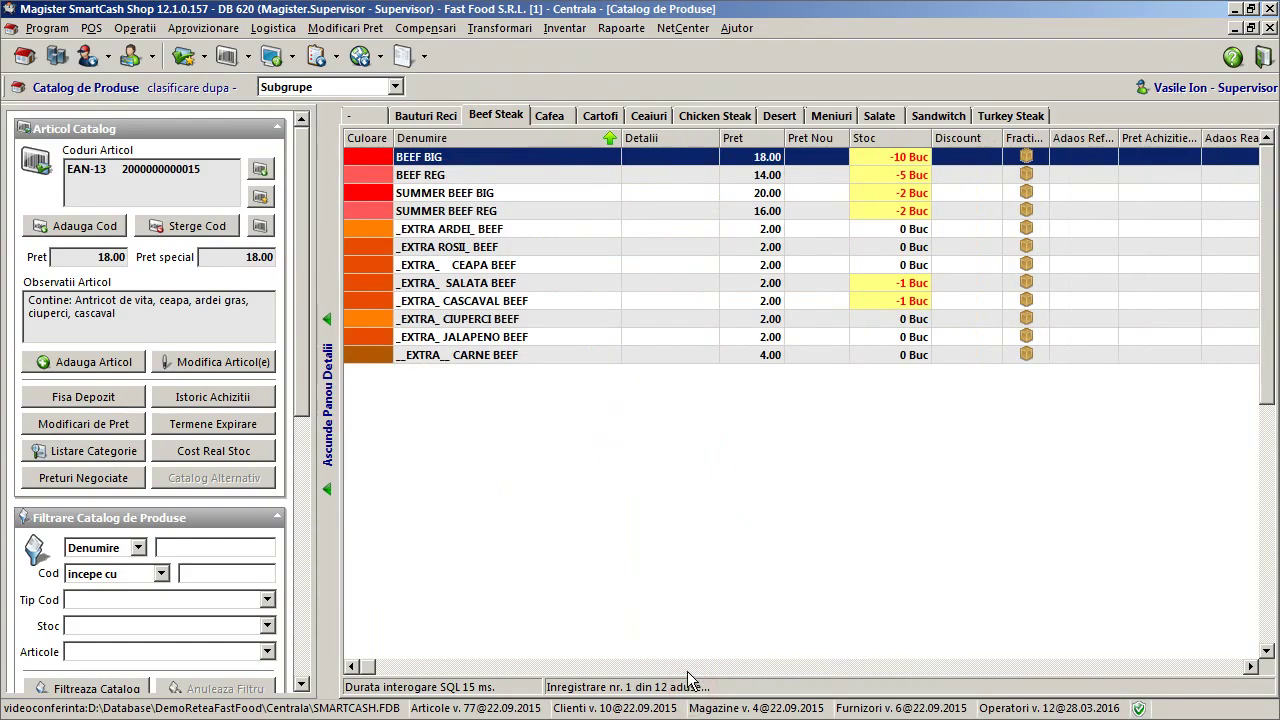
pyautogui.click(482, 248)
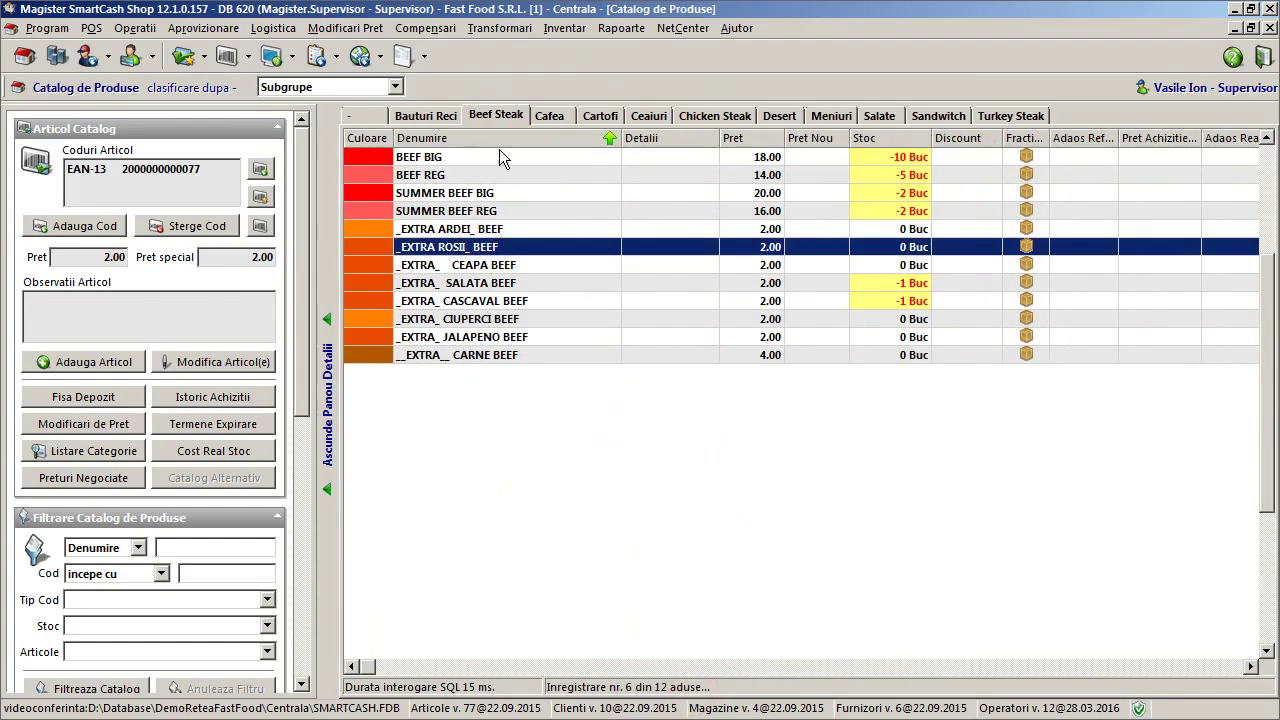
pyautogui.moveTo(394, 138); pyautogui.dragTo(381, 138)
pyautogui.click(388, 213)
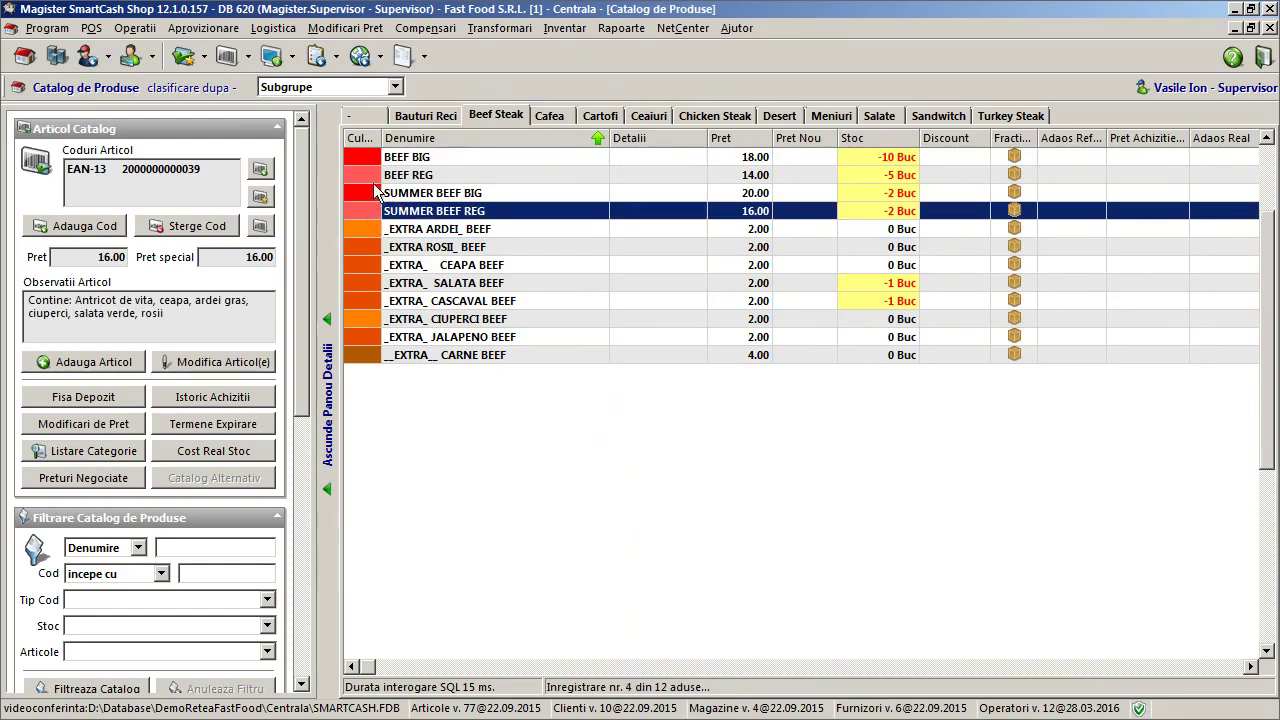
pyautogui.click(370, 158)
# - Examine the article colours across the subgroups from Bauturi Reci through Chicken Steak, comparing the chicken products with their extras
pyautogui.click(415, 116)
pyautogui.click(498, 115)
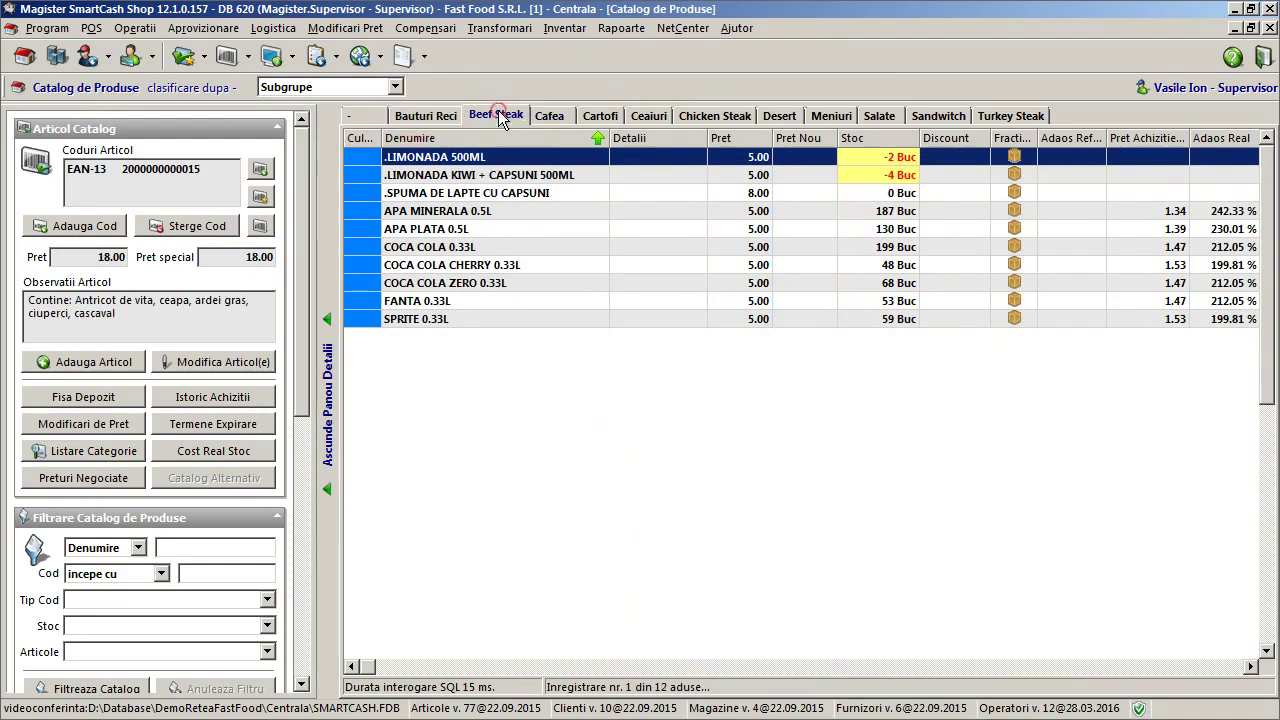
pyautogui.click(553, 115)
pyautogui.click(608, 114)
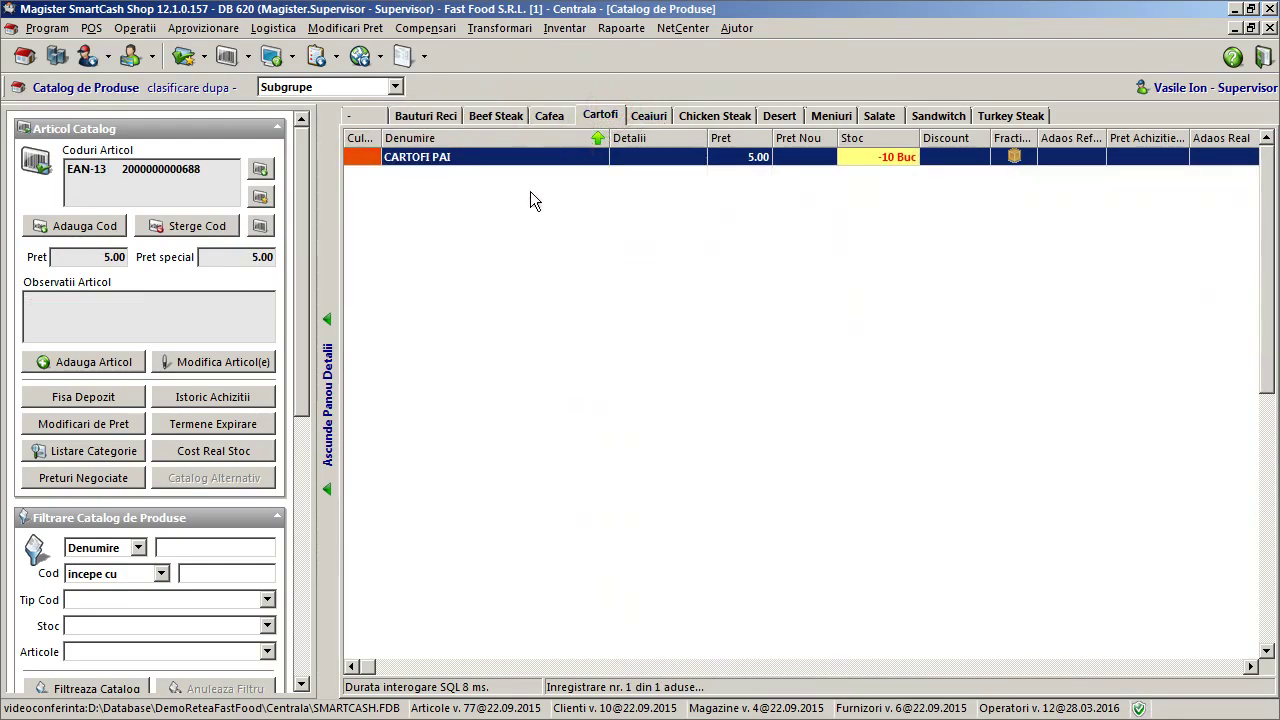
pyautogui.click(662, 118)
pyautogui.click(698, 118)
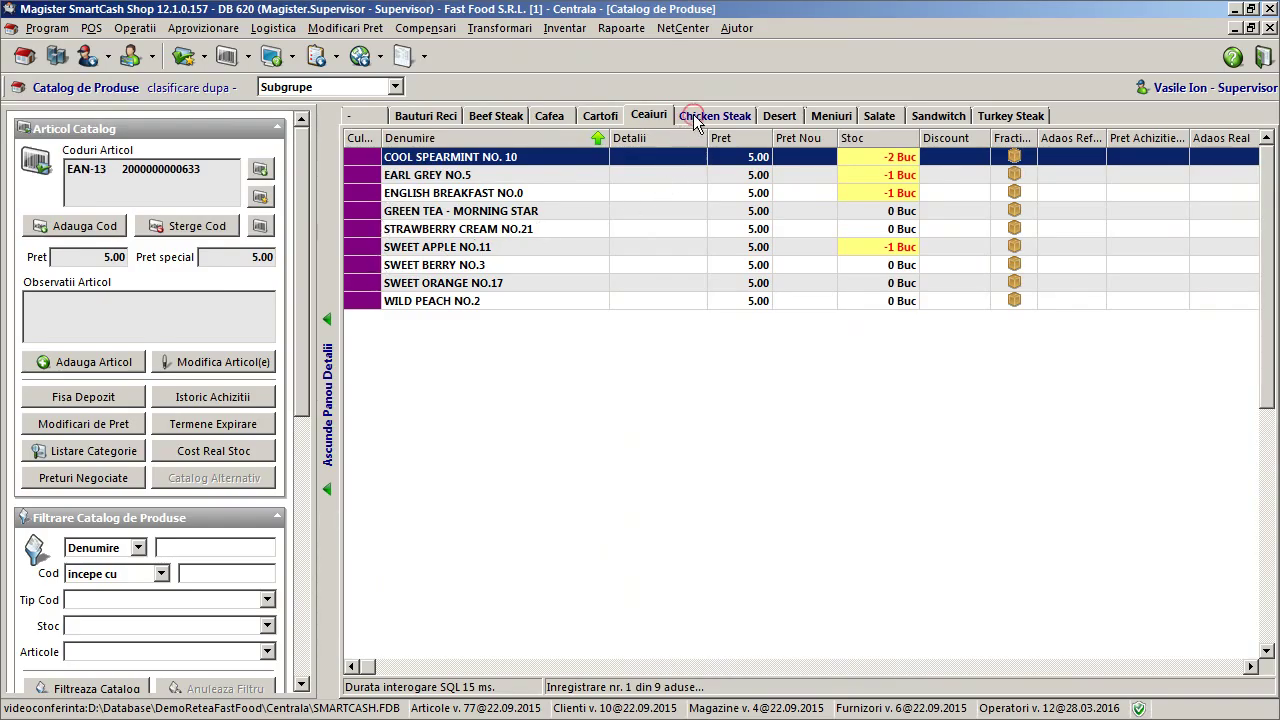
pyautogui.click(436, 337)
pyautogui.click(423, 232)
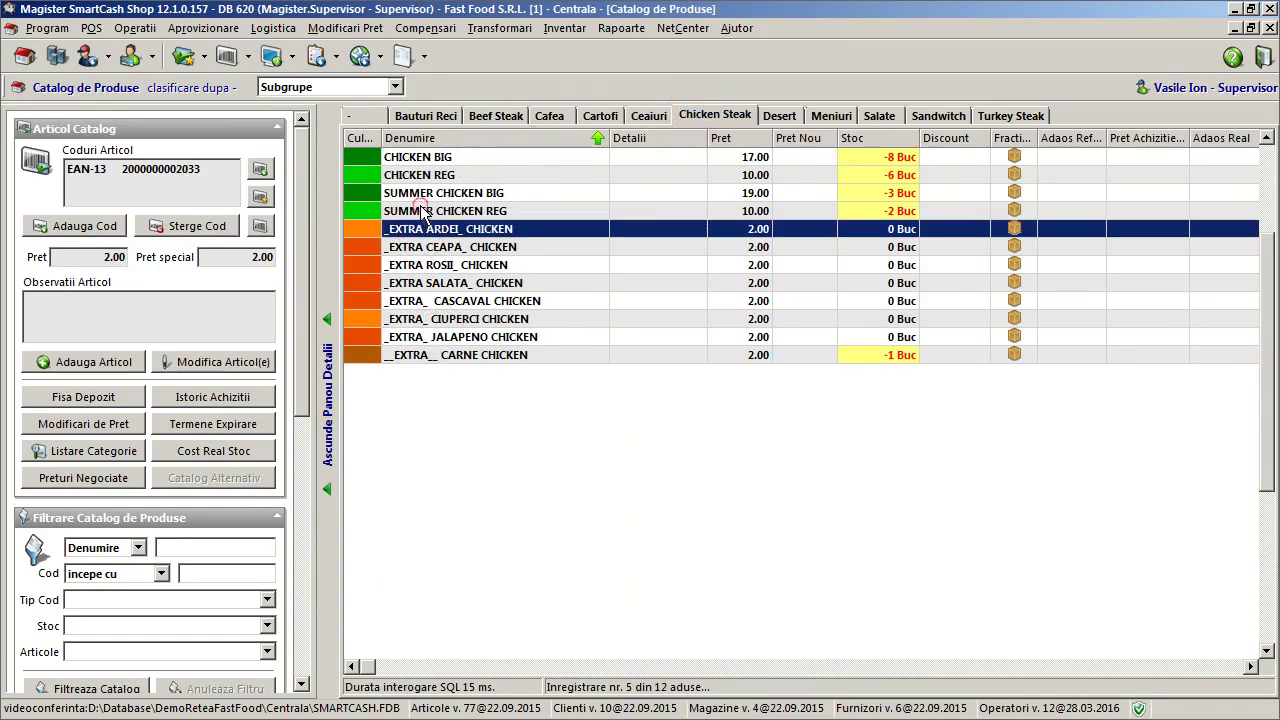
pyautogui.click(428, 193)
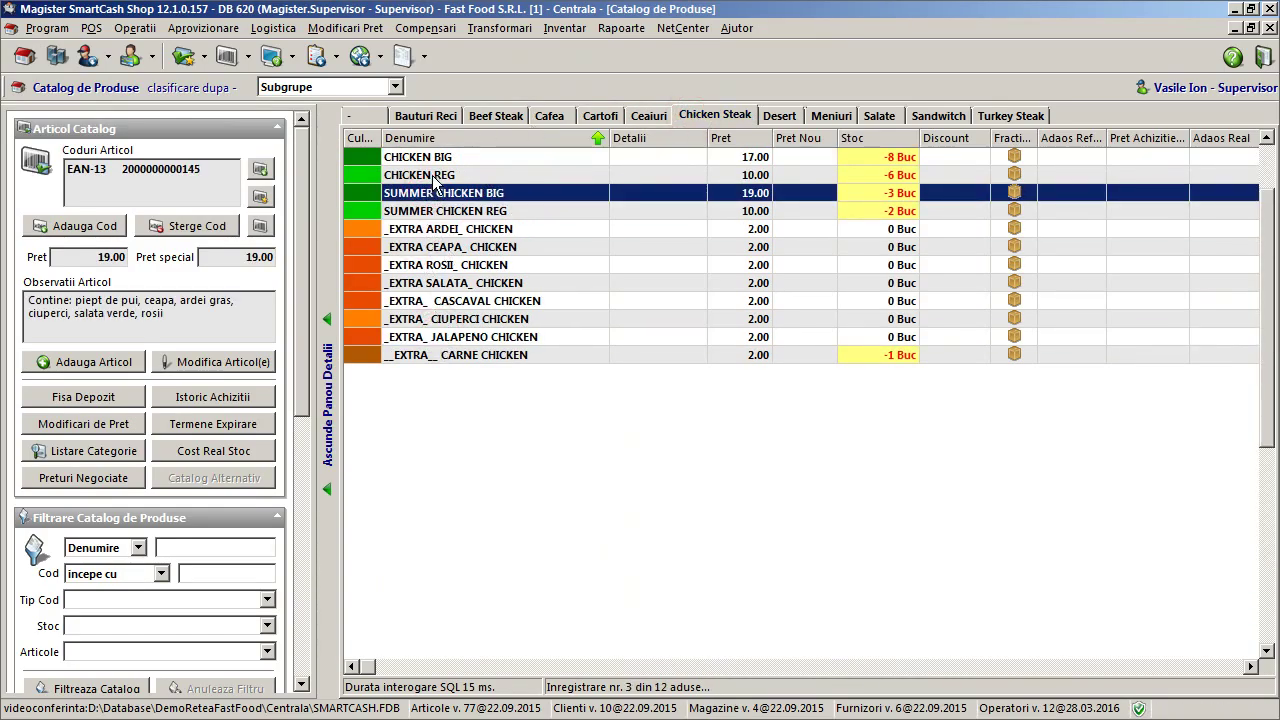
pyautogui.click(435, 177)
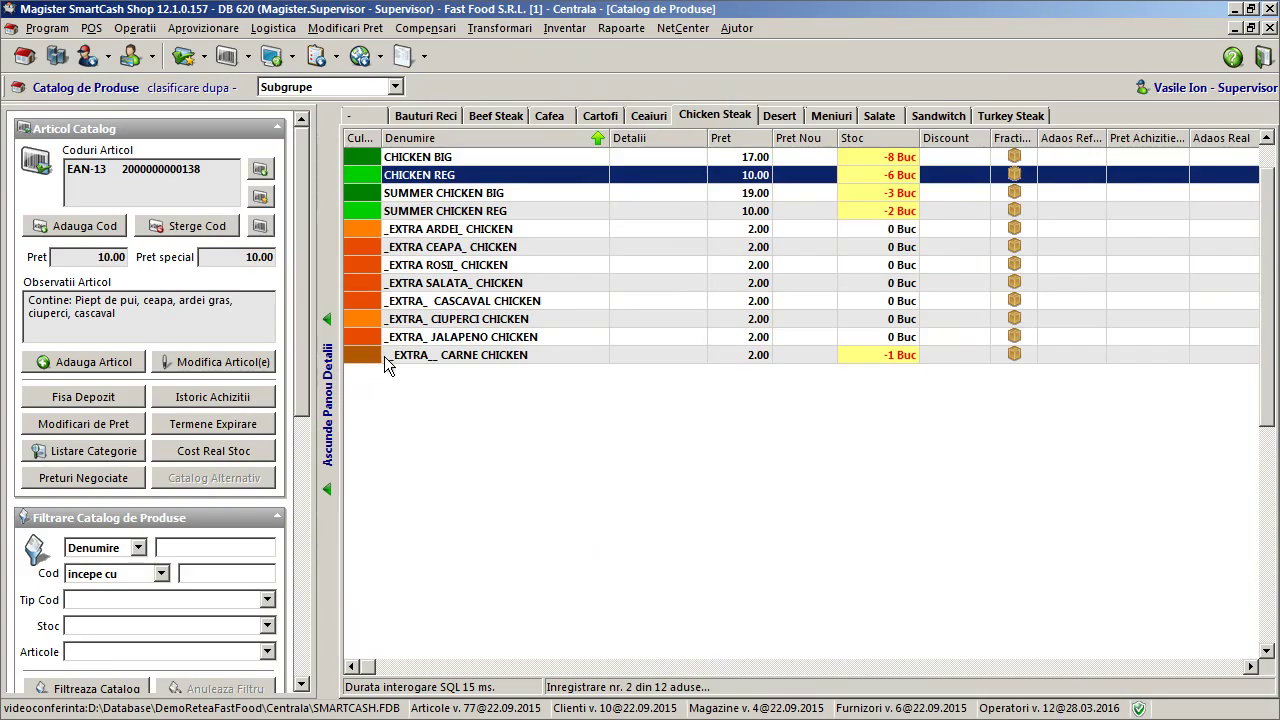
pyautogui.click(395, 160)
# - Open multiple modification for all the _EXTRA chicken articles, including CARNE CHICKEN, and enable the Culoare attribute
pyautogui.moveTo(428, 232); pyautogui.dragTo(437, 358)
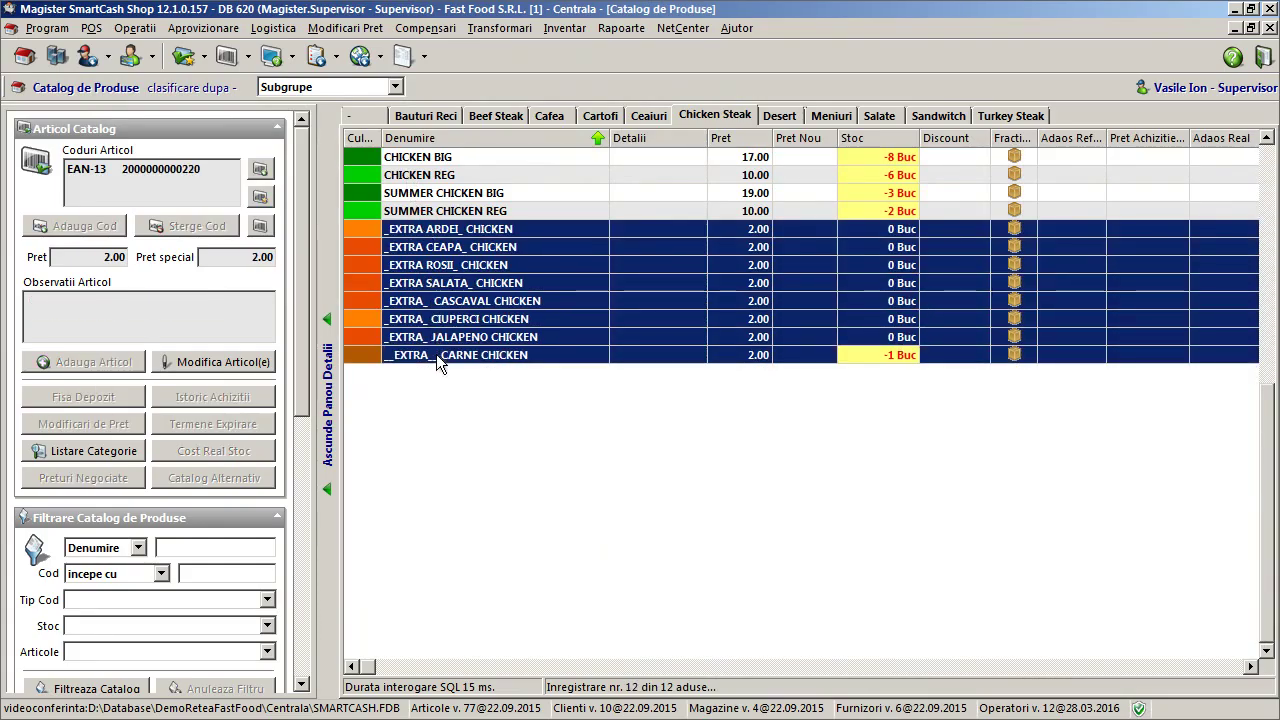
pyautogui.rightClick(436, 354)
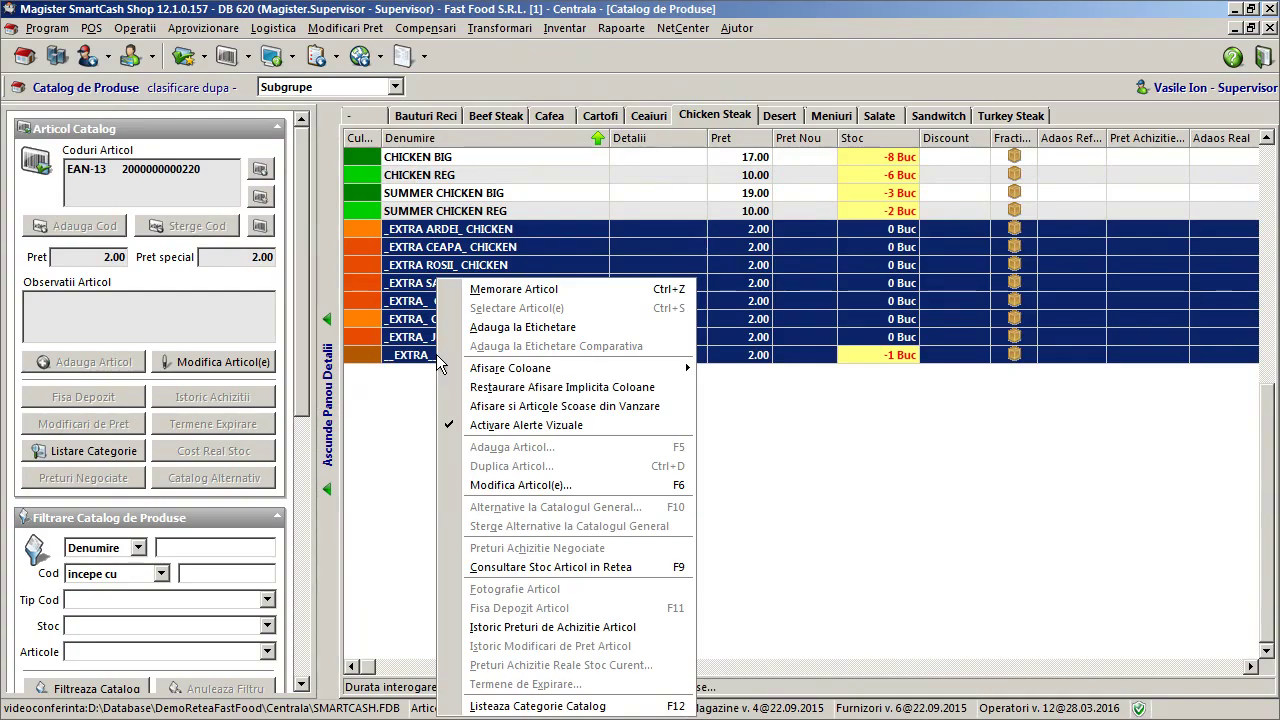
pyautogui.click(544, 489)
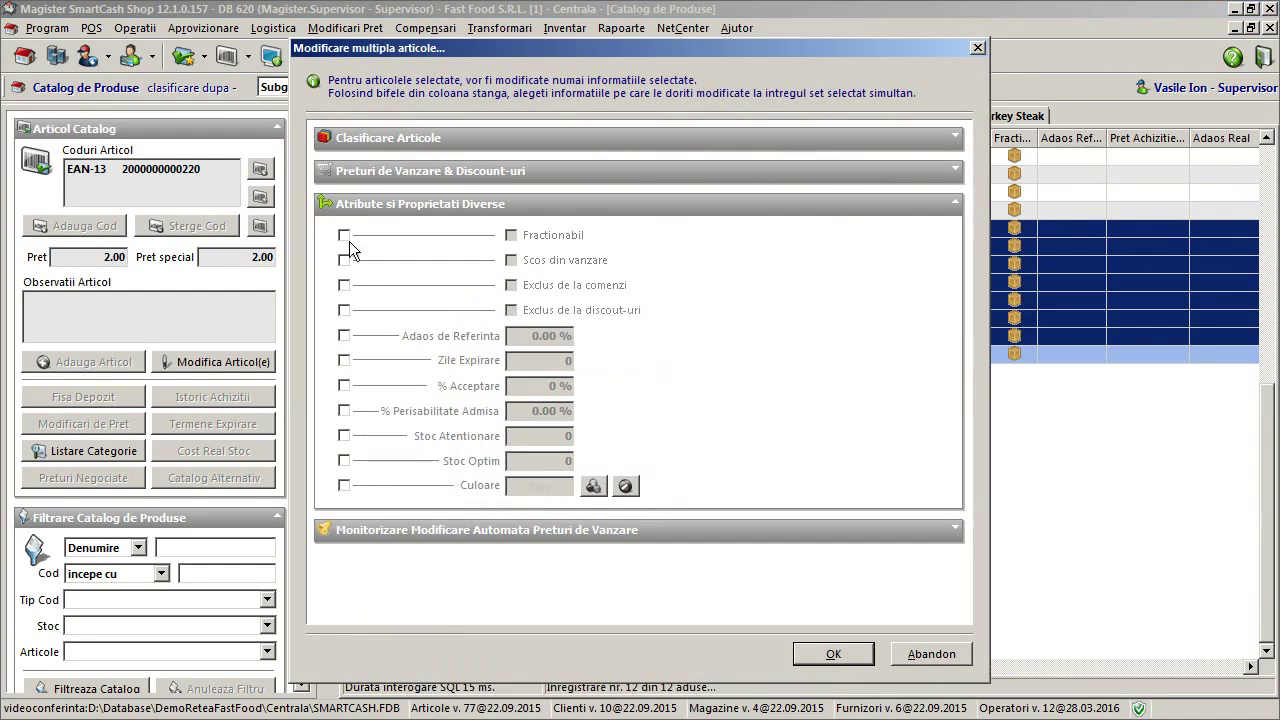
pyautogui.click(344, 486)
# - Mix a dark red with luminance 66 (RGB 140, 0, 0), store it in the second custom colour row, and apply it to the selected articles
pyautogui.click(593, 486)
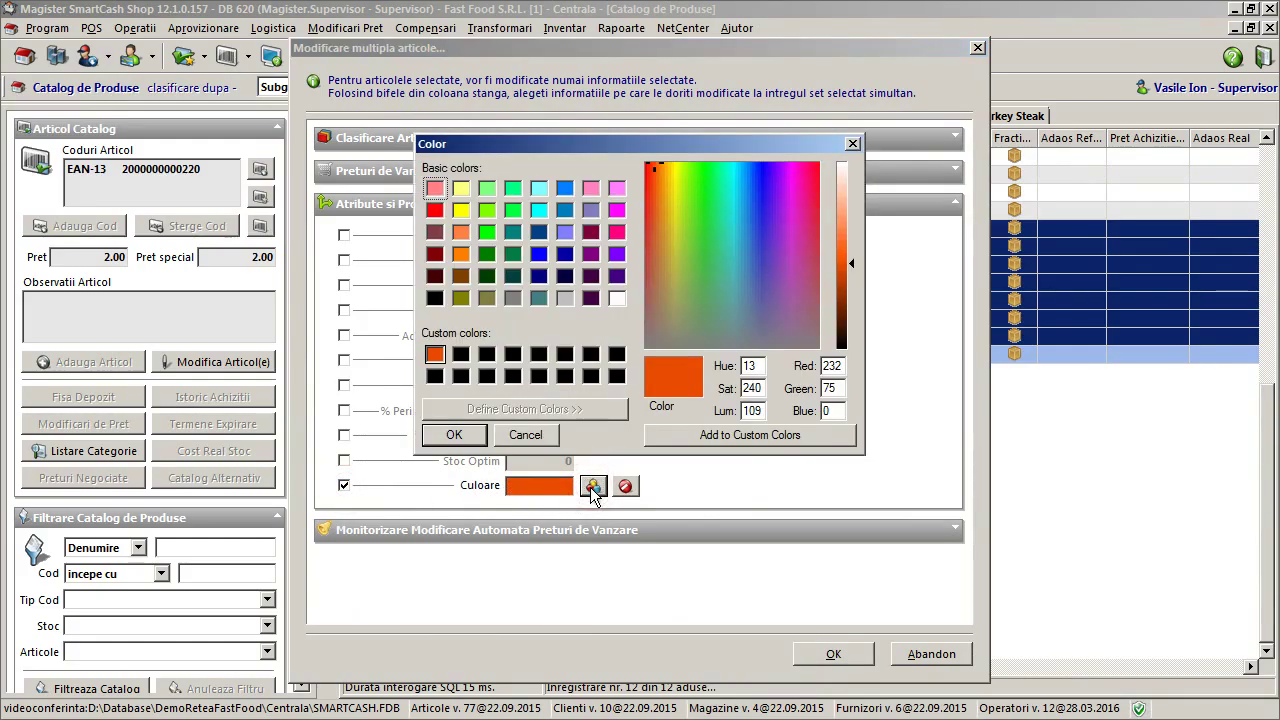
pyautogui.click(434, 210)
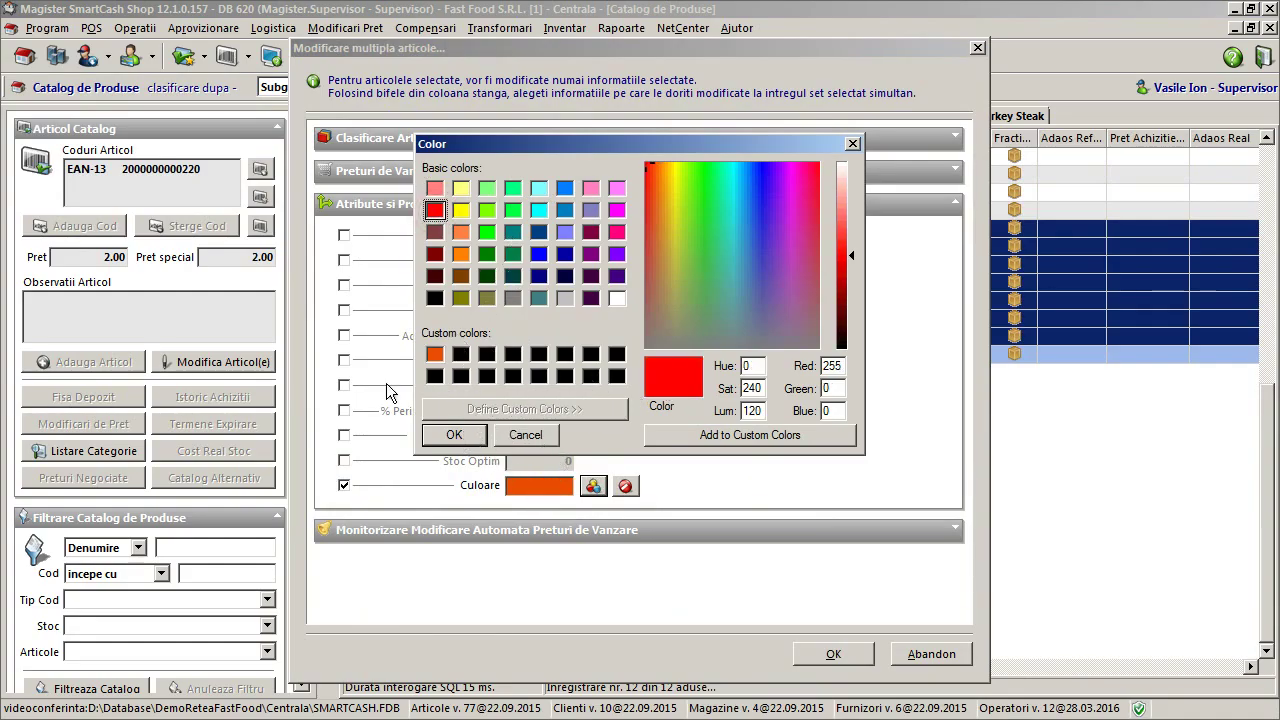
pyautogui.click(434, 376)
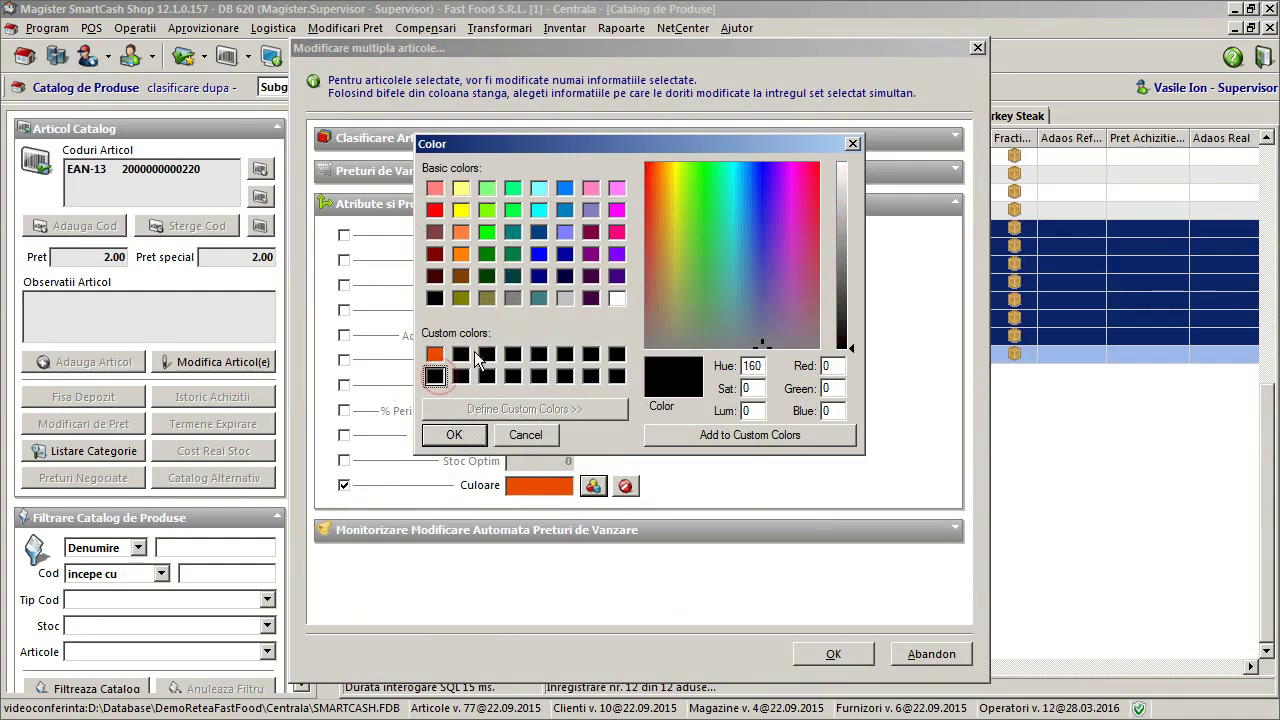
pyautogui.click(434, 210)
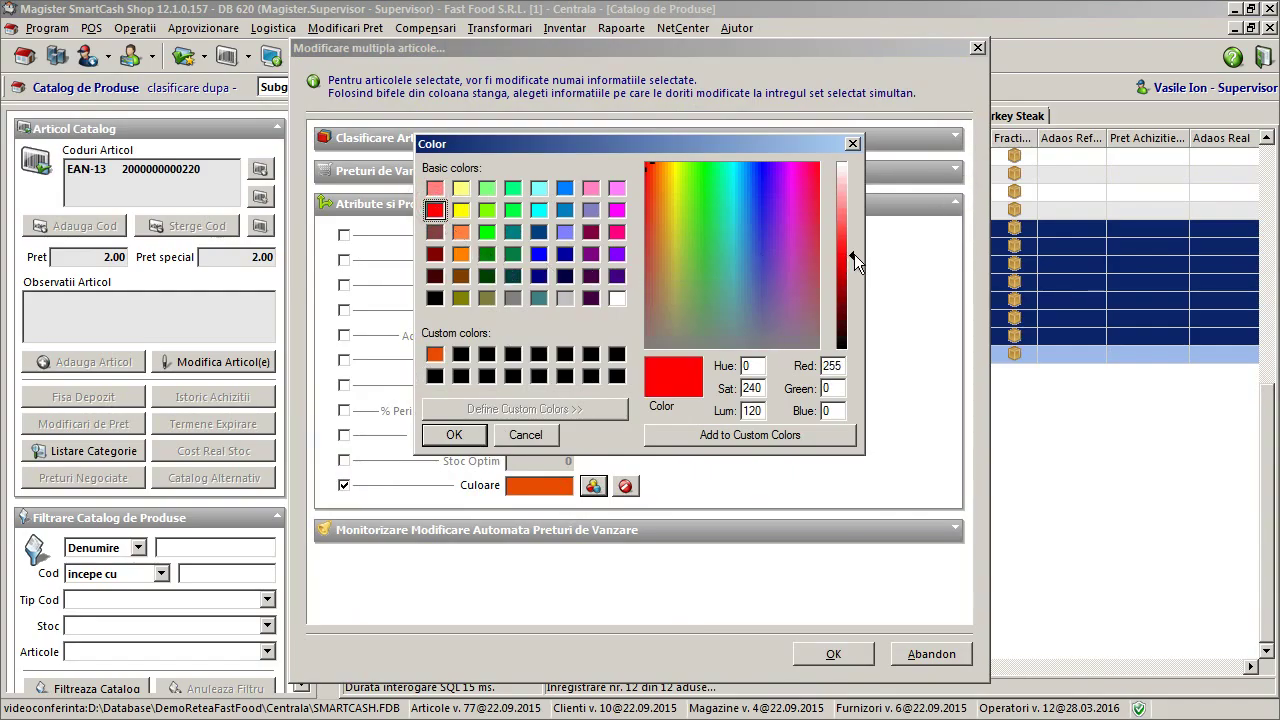
pyautogui.moveTo(854, 254); pyautogui.dragTo(853, 298)
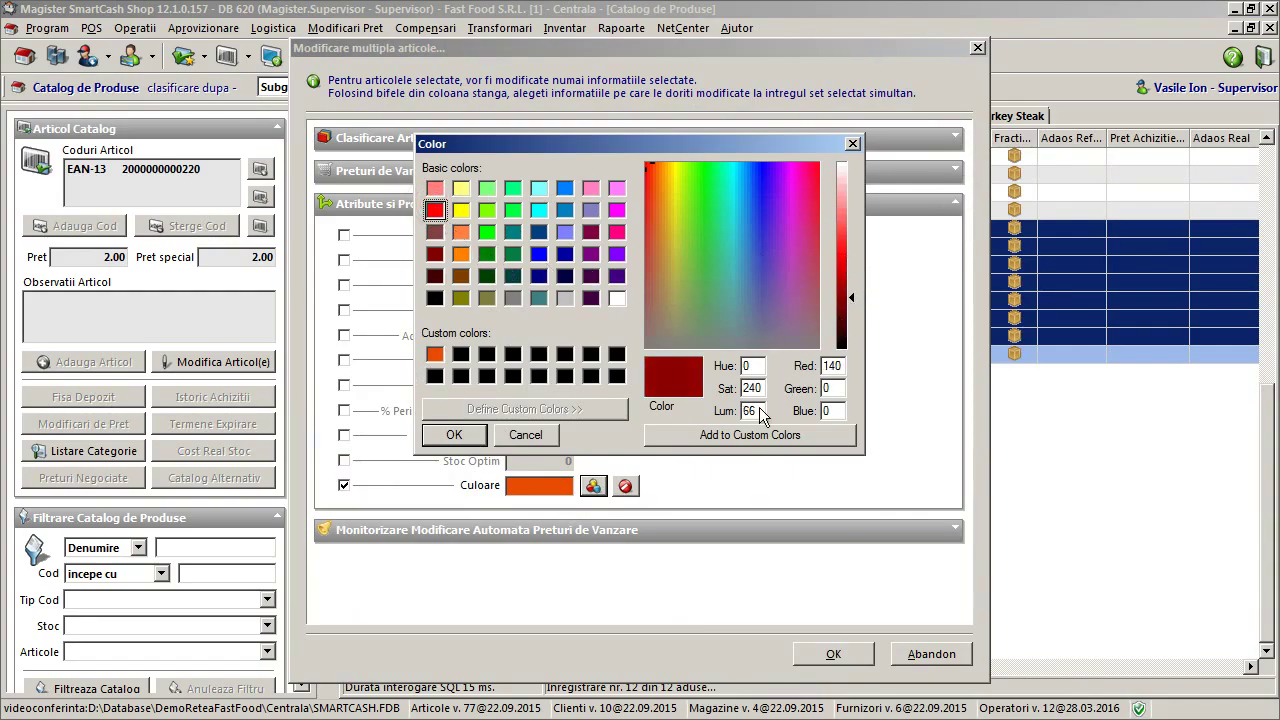
pyautogui.click(745, 435)
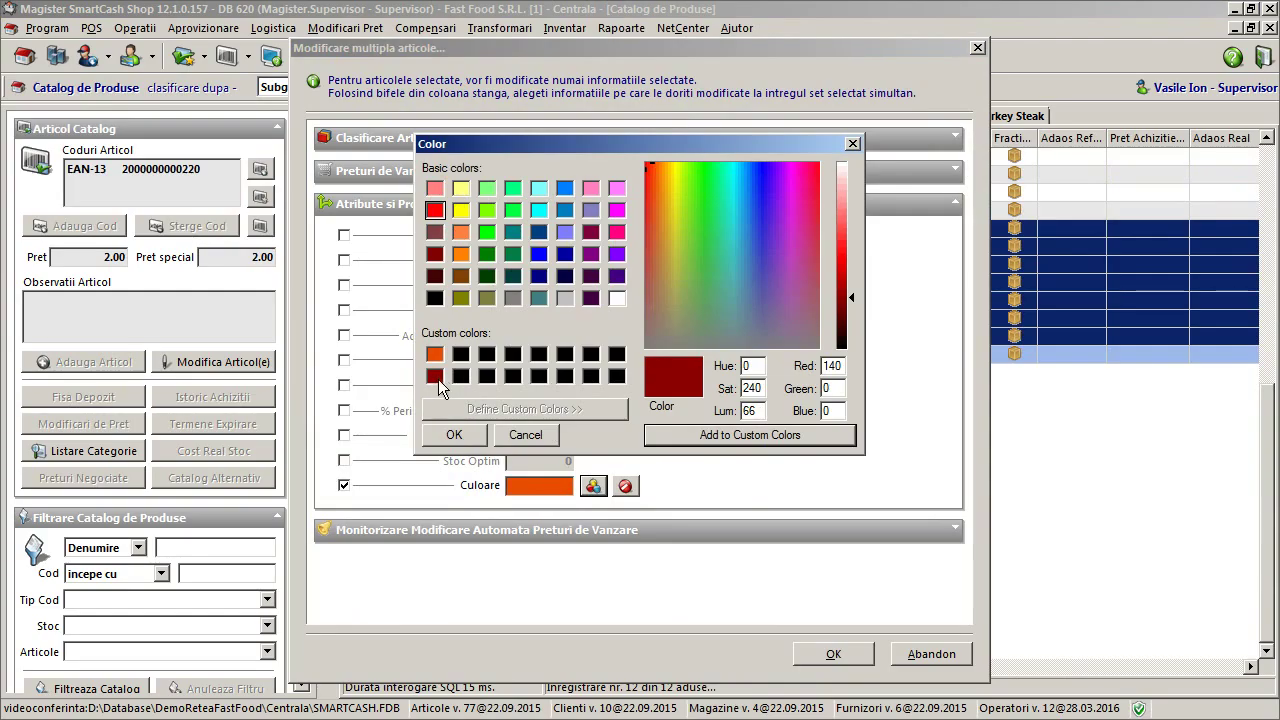
pyautogui.click(455, 437)
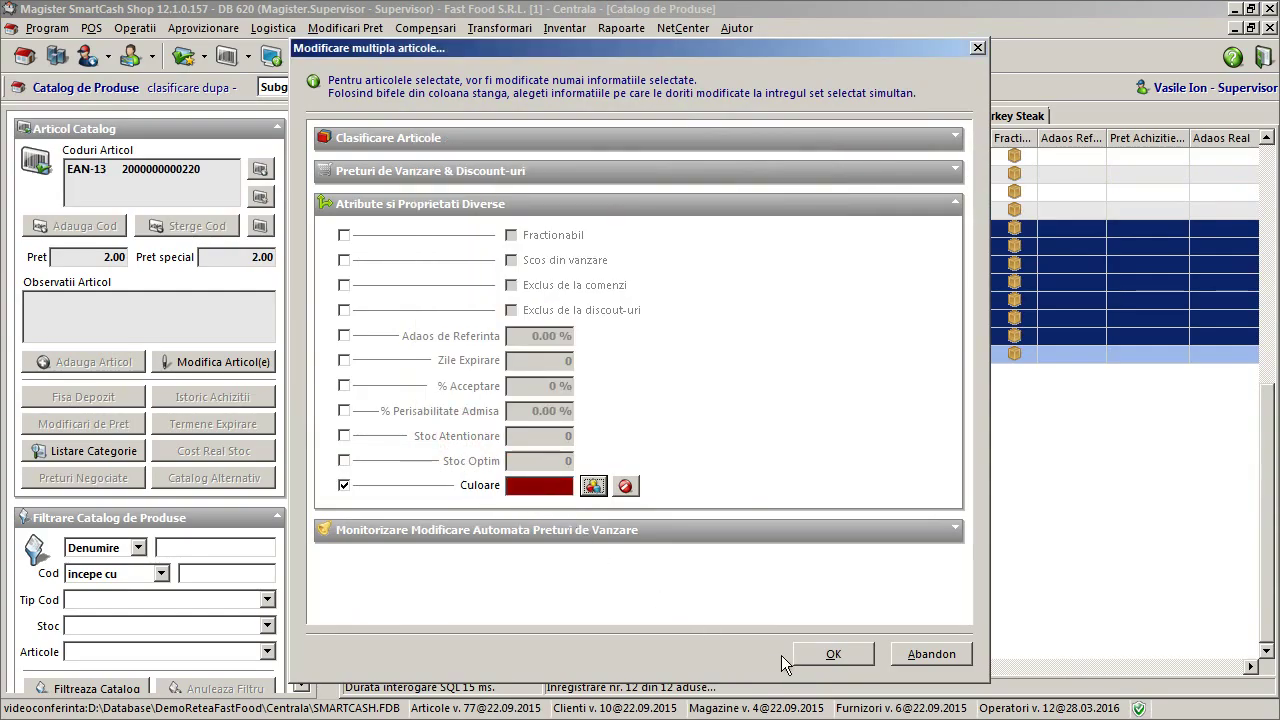
pyautogui.click(826, 652)
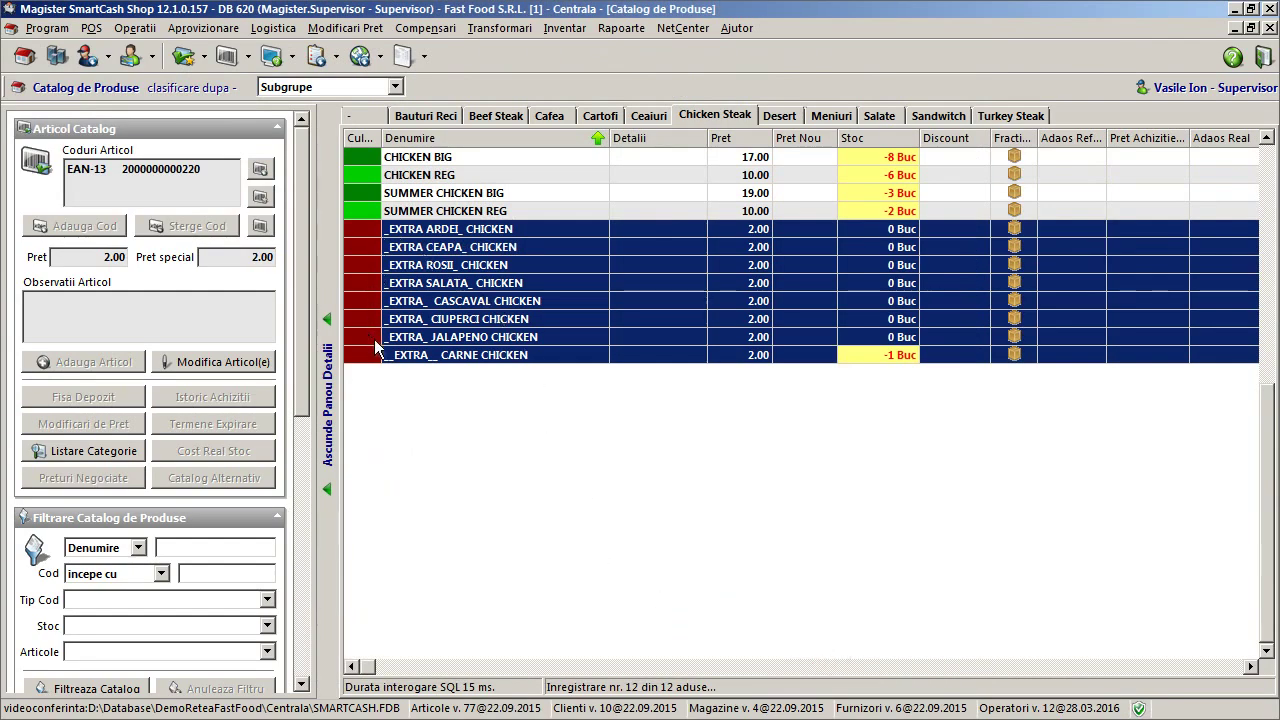
pyautogui.click(405, 355)
pyautogui.click(410, 301)
pyautogui.click(413, 283)
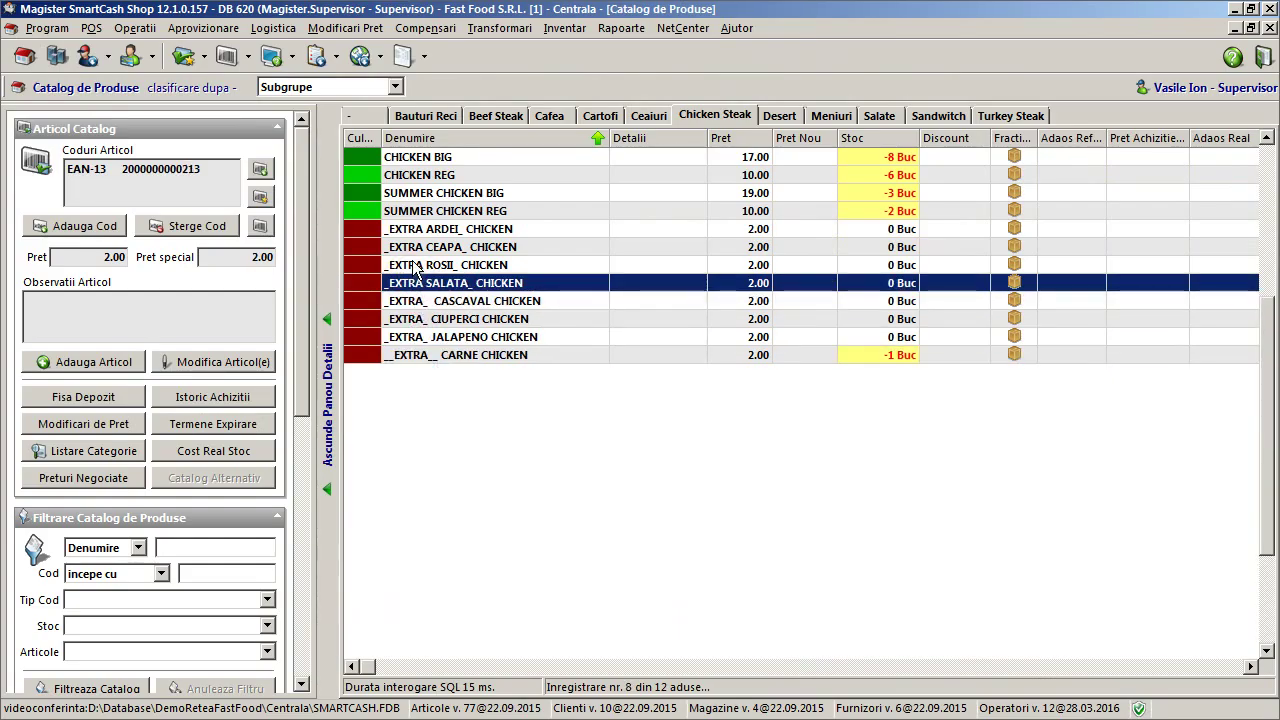
pyautogui.click(414, 265)
pyautogui.click(410, 247)
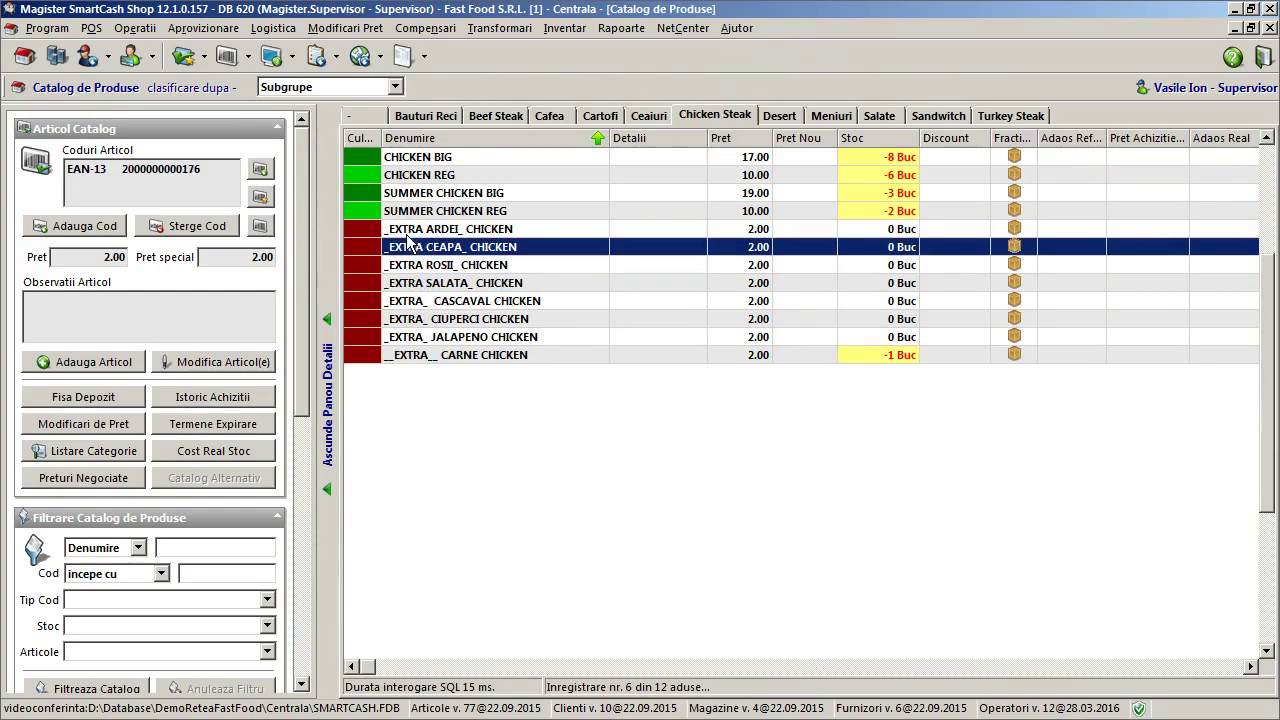
# - Sort the Chicken Steak articles by colour in descending order and select all the dark red extras, including CARNE CHICKEN
pyautogui.click(363, 137)
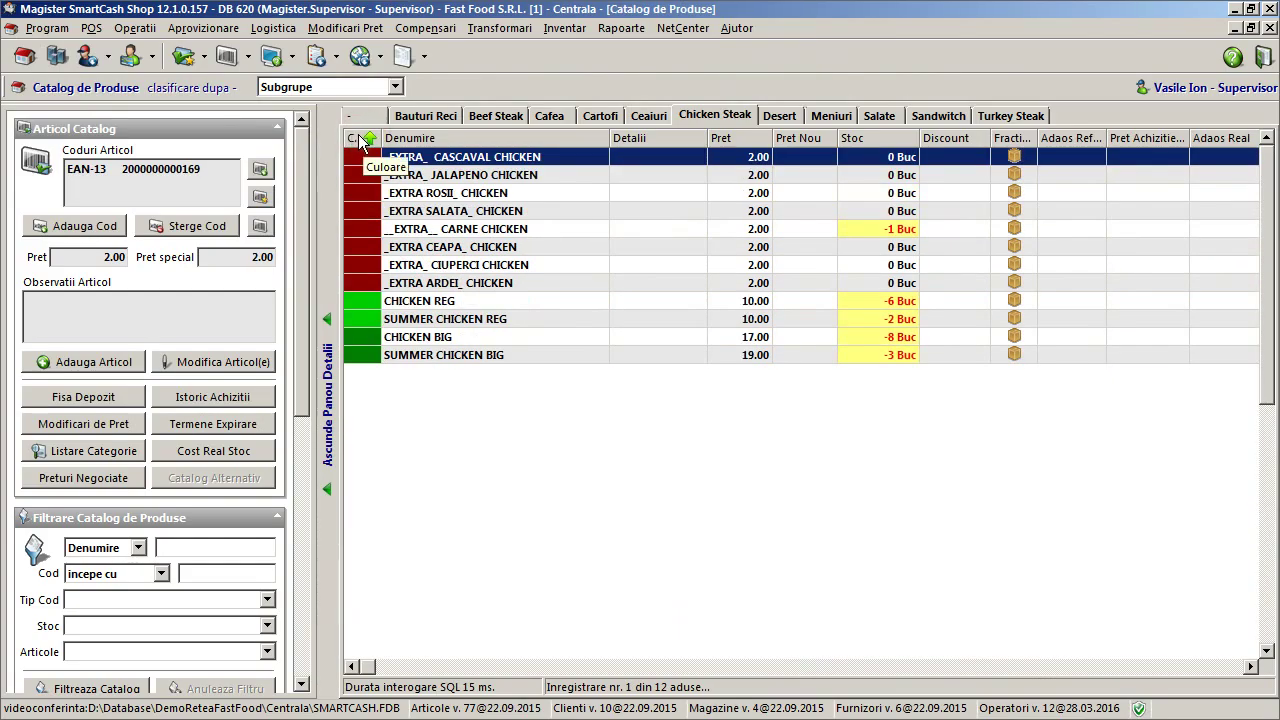
pyautogui.click(358, 134)
pyautogui.moveTo(370, 227); pyautogui.dragTo(418, 369)
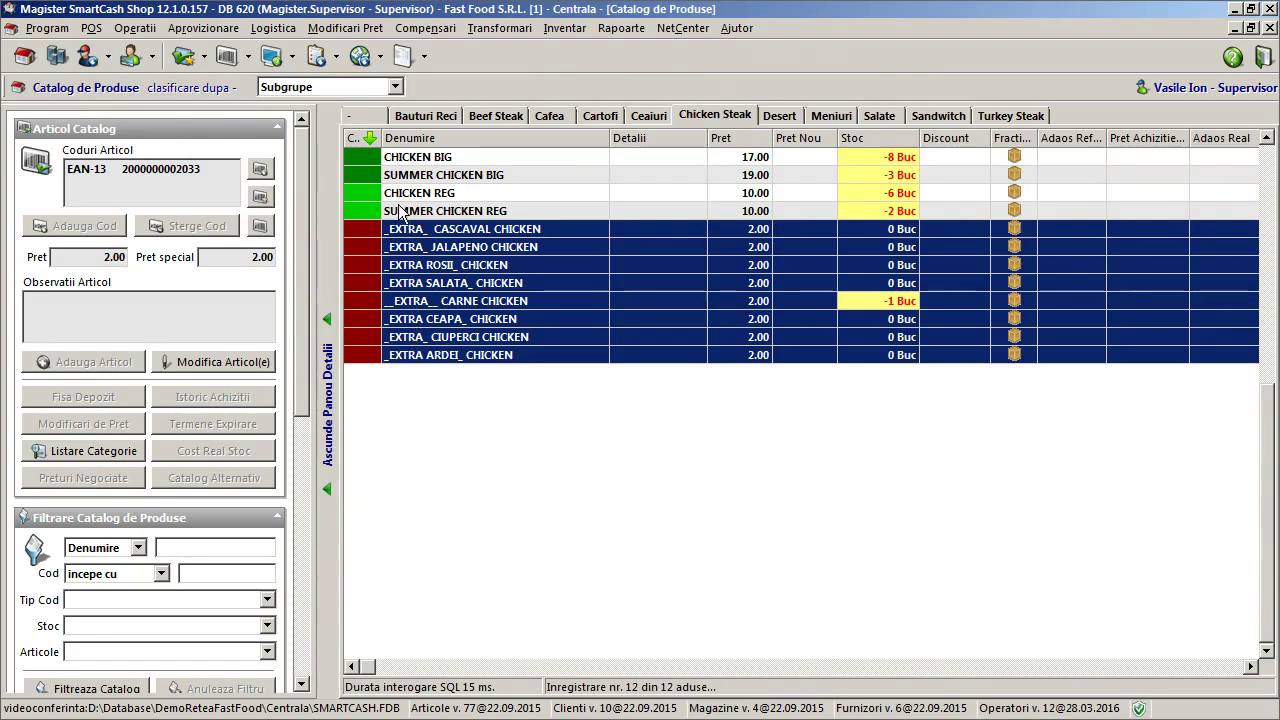
# - Change the selected extras' Culoare attribute in bulk to the stored orange custom colour (RGB 232, 75, 0)
pyautogui.rightClick(431, 309)
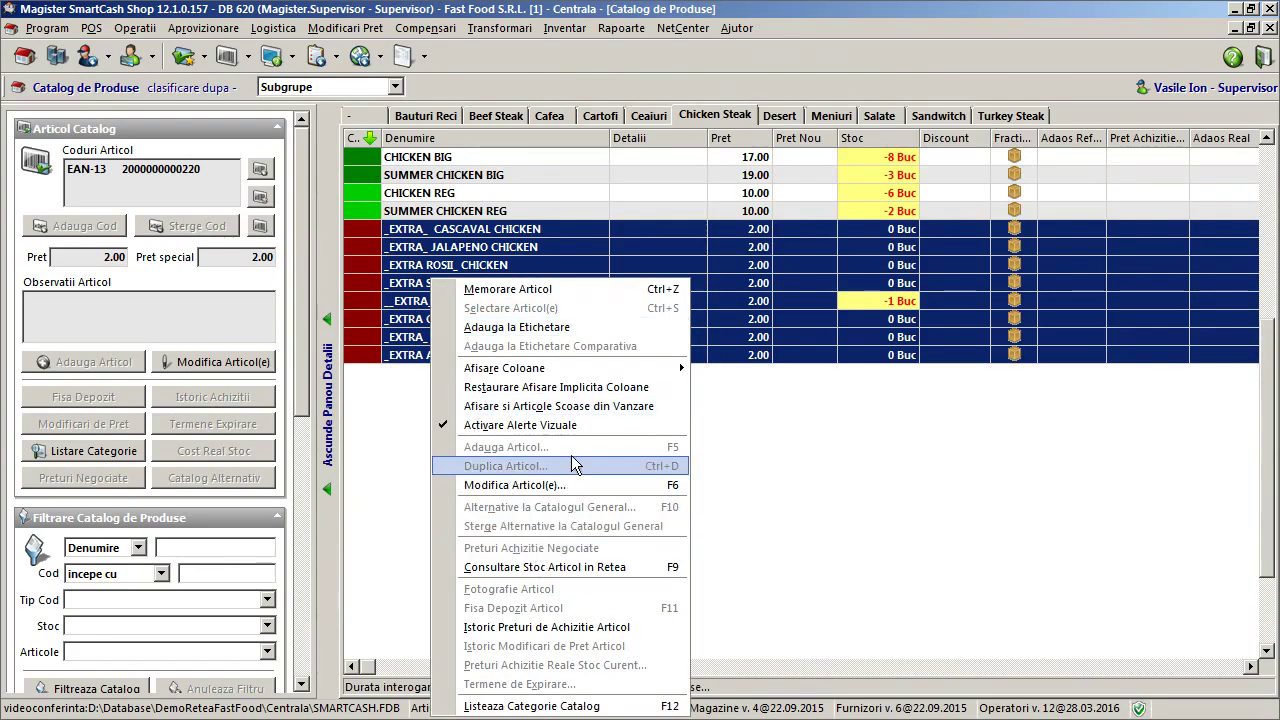
pyautogui.click(575, 485)
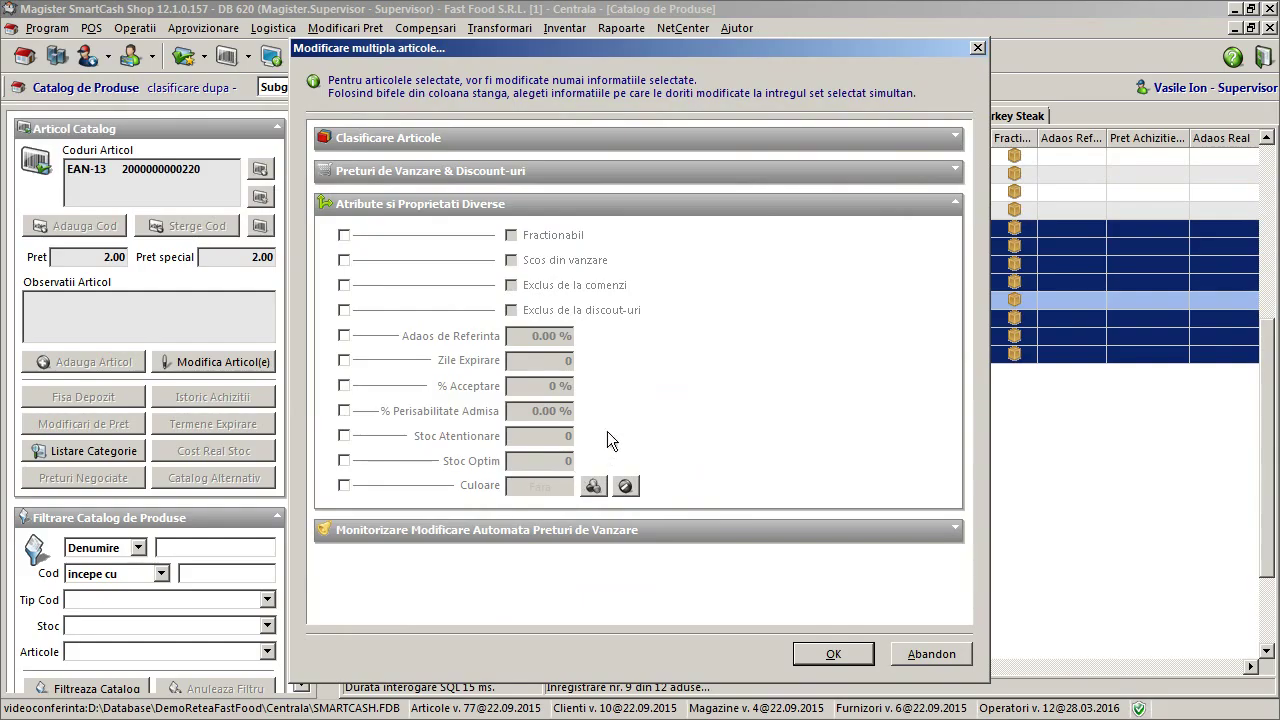
pyautogui.click(343, 486)
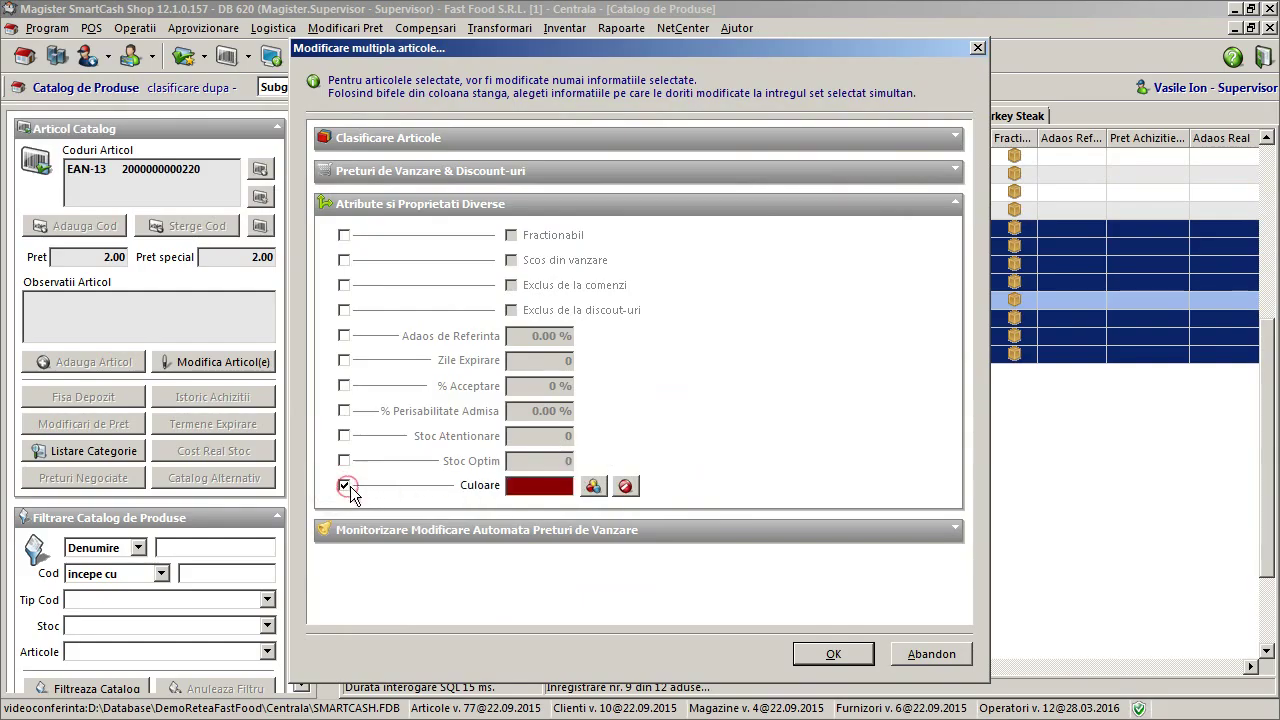
pyautogui.click(594, 486)
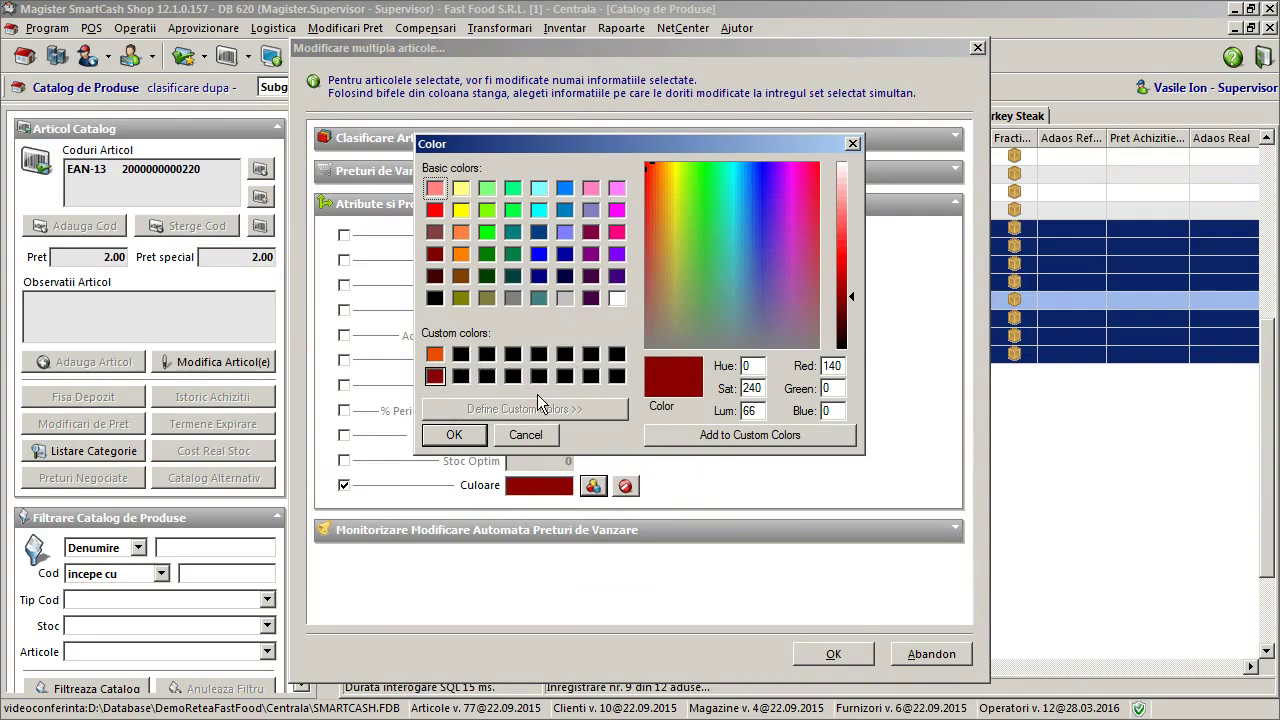
pyautogui.click(434, 354)
pyautogui.click(470, 443)
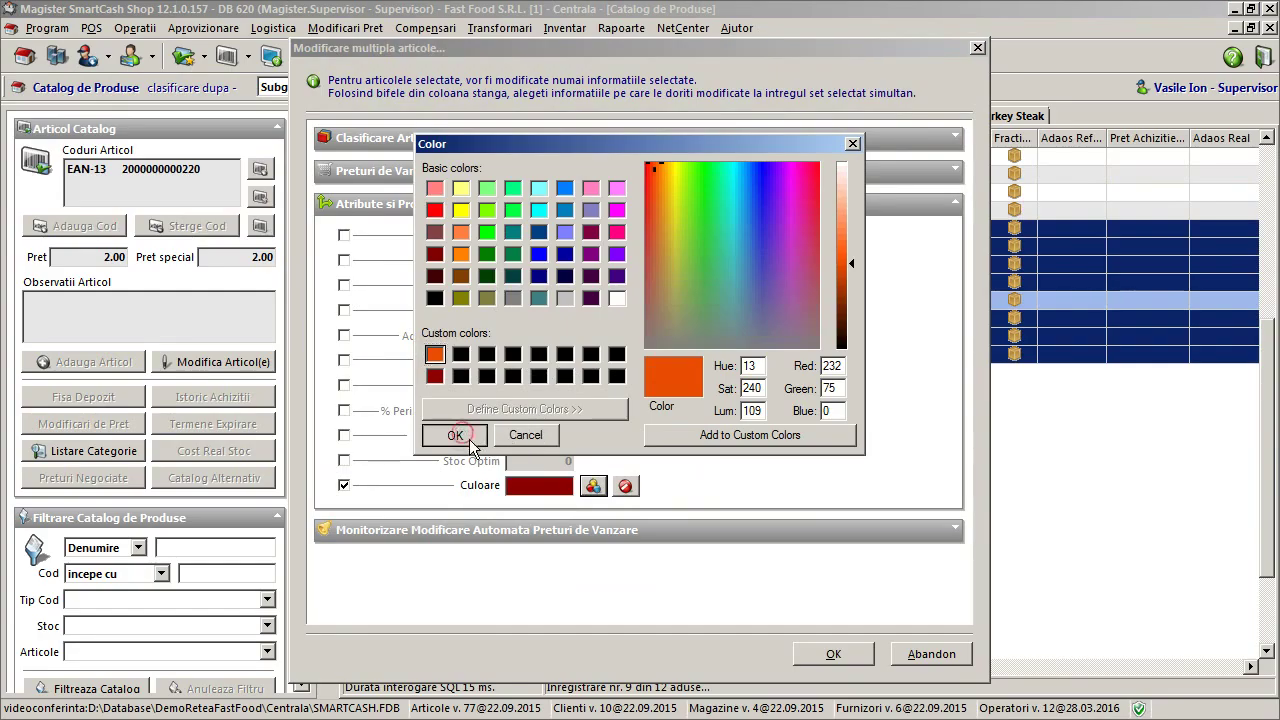
pyautogui.click(833, 653)
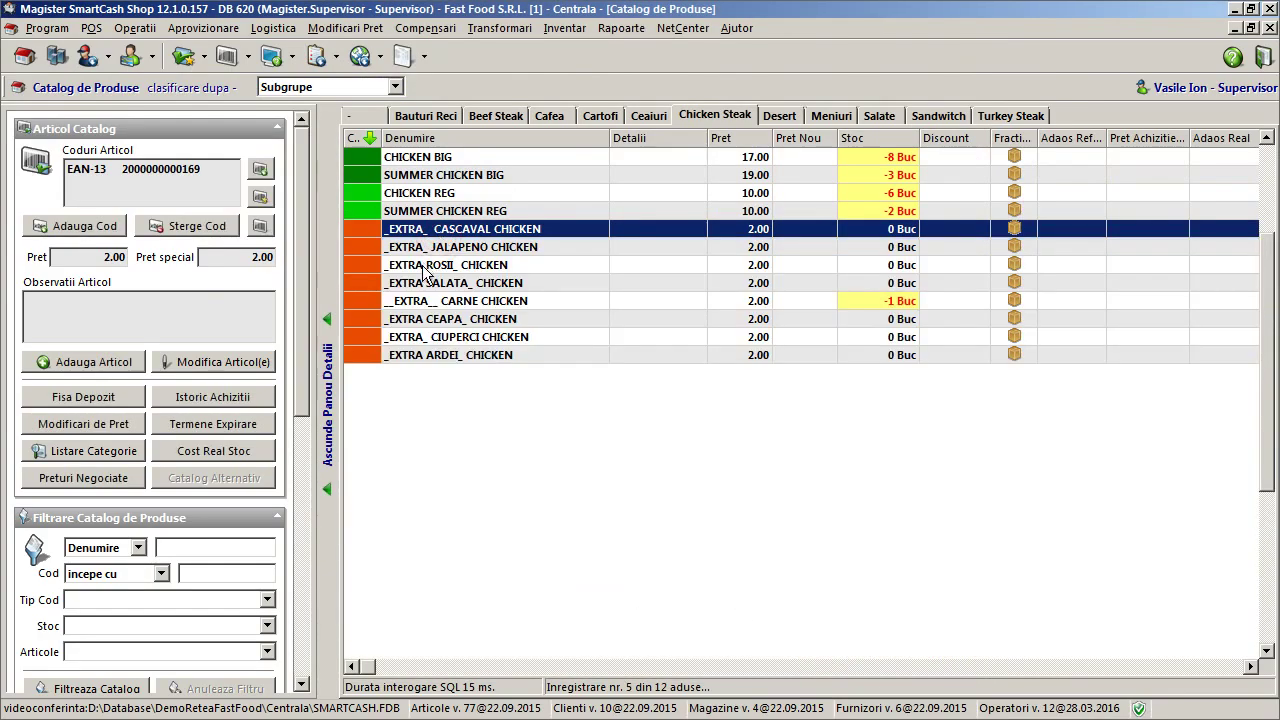
pyautogui.click(425, 268)
pyautogui.click(632, 320)
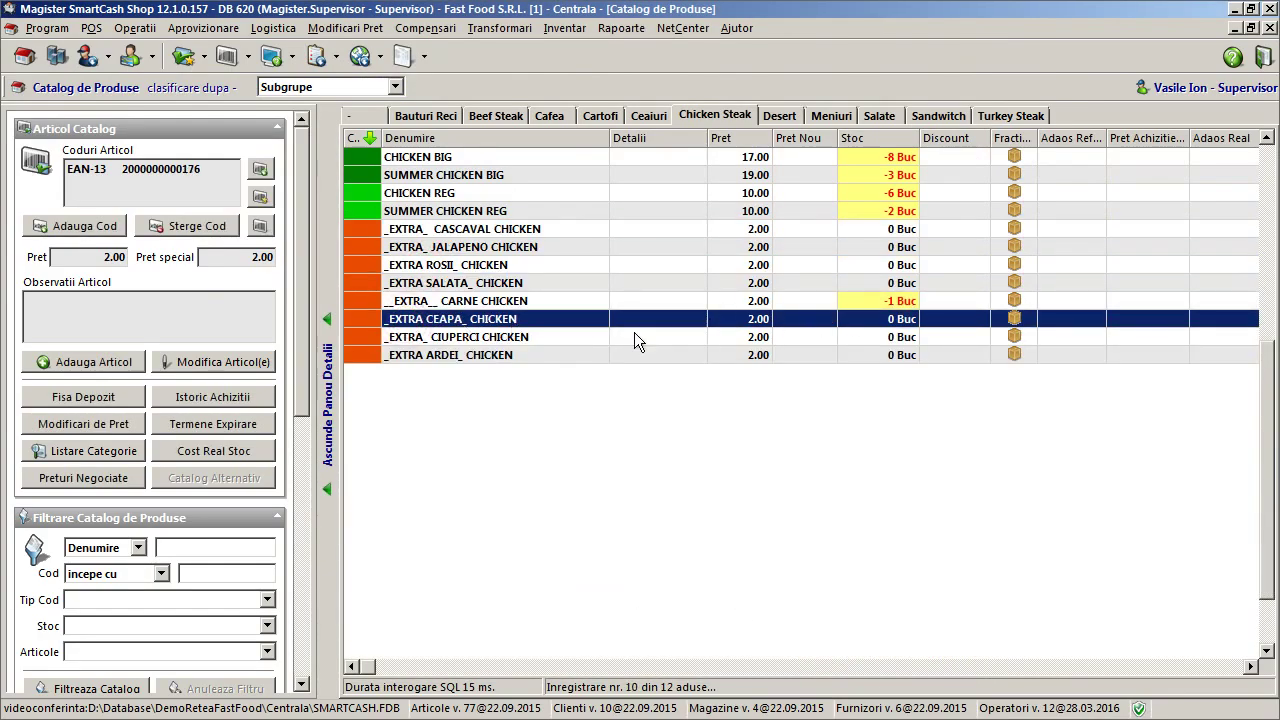
pyautogui.click(513, 284)
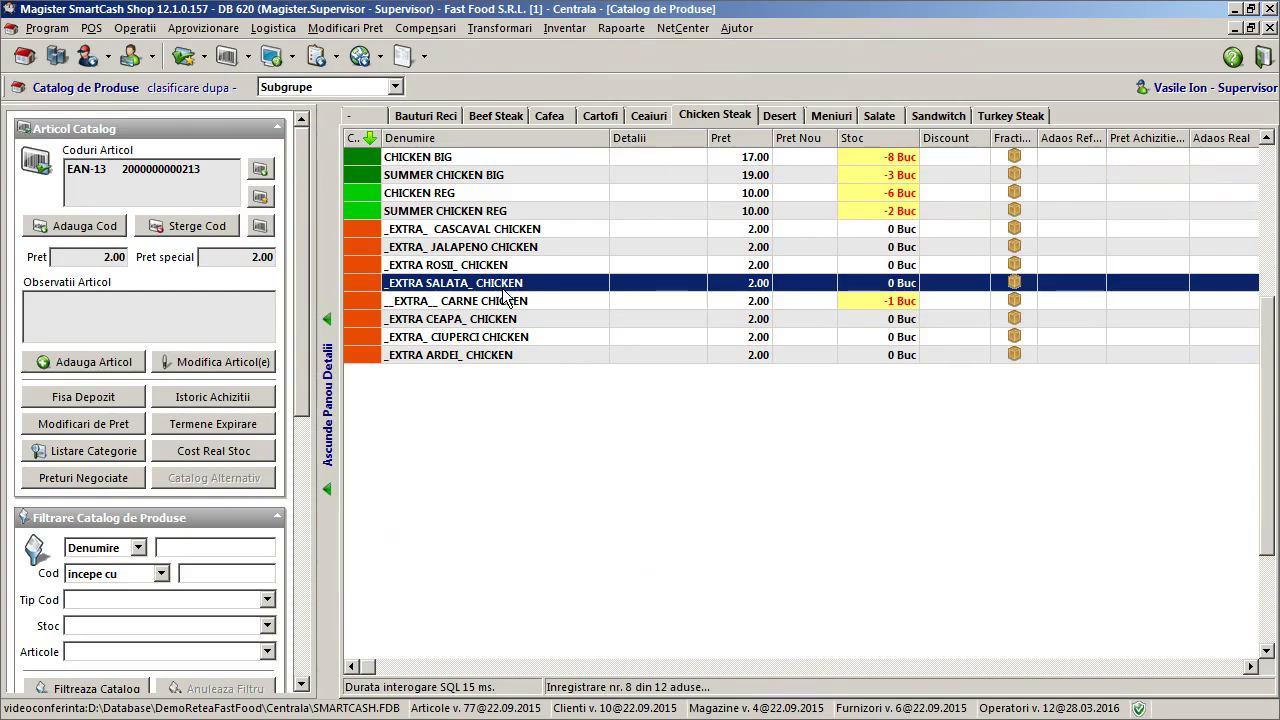
pyautogui.click(529, 230)
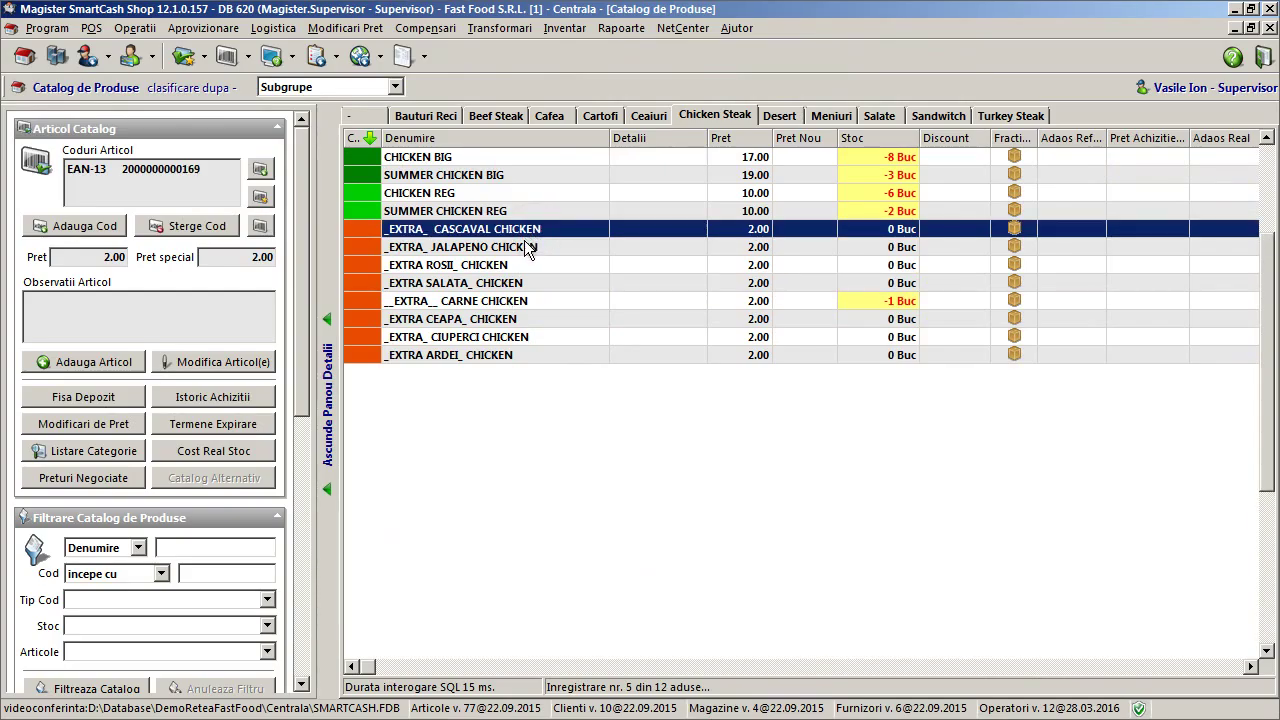
pyautogui.click(523, 249)
pyautogui.click(522, 266)
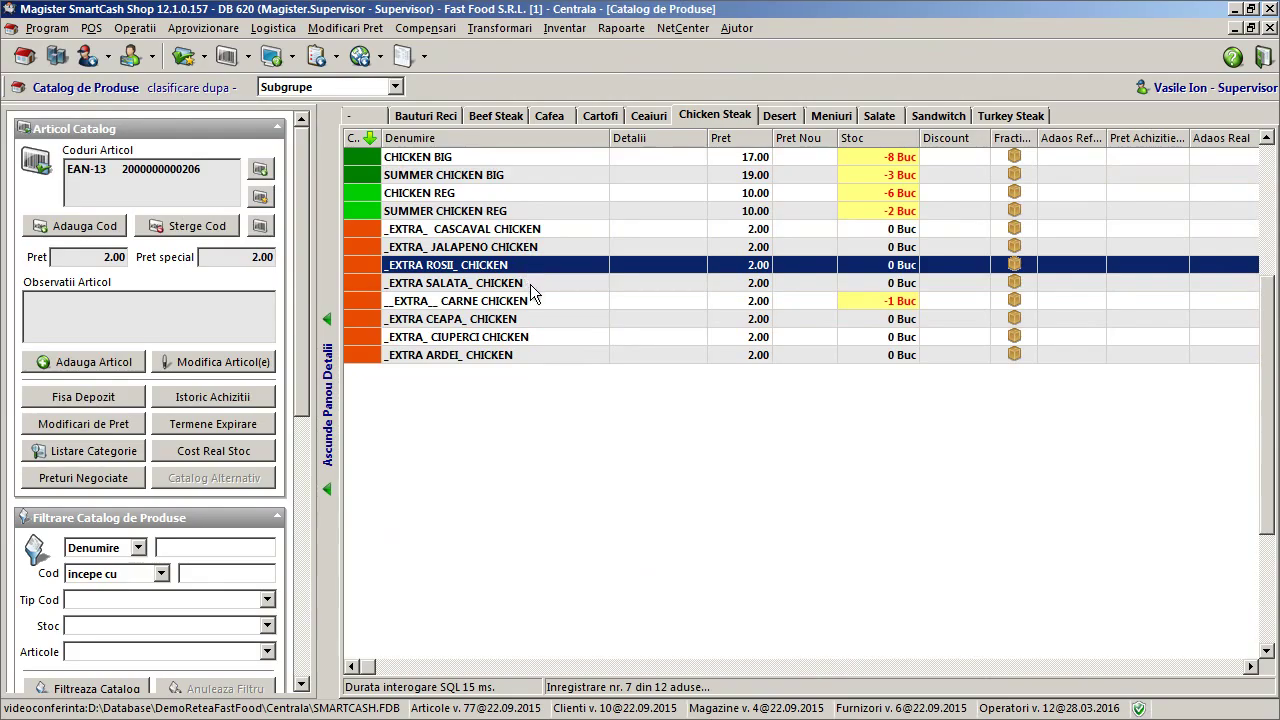
pyautogui.click(530, 284)
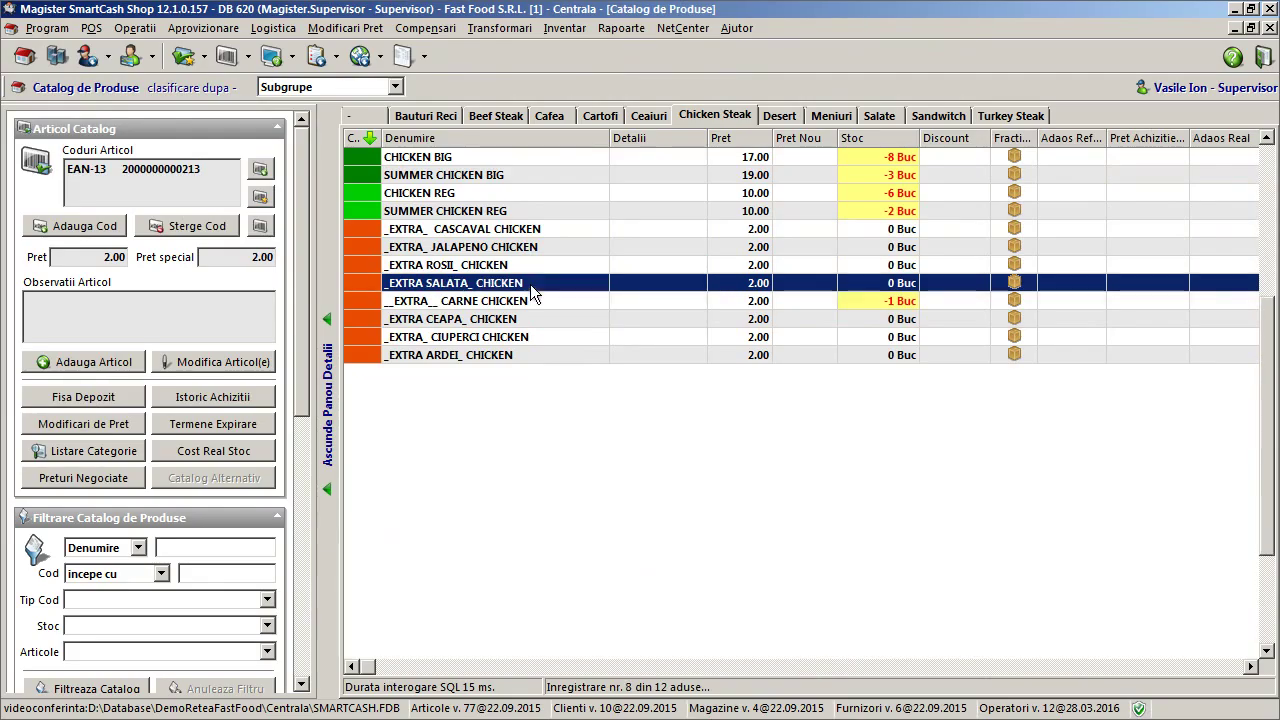
# - Hide the Culoare column in the Chicken Steak product list
pyautogui.keyDown('ctrl'); pyautogui.click(475, 248); pyautogui.keyUp('ctrl')
pyautogui.rightClick(475, 248)
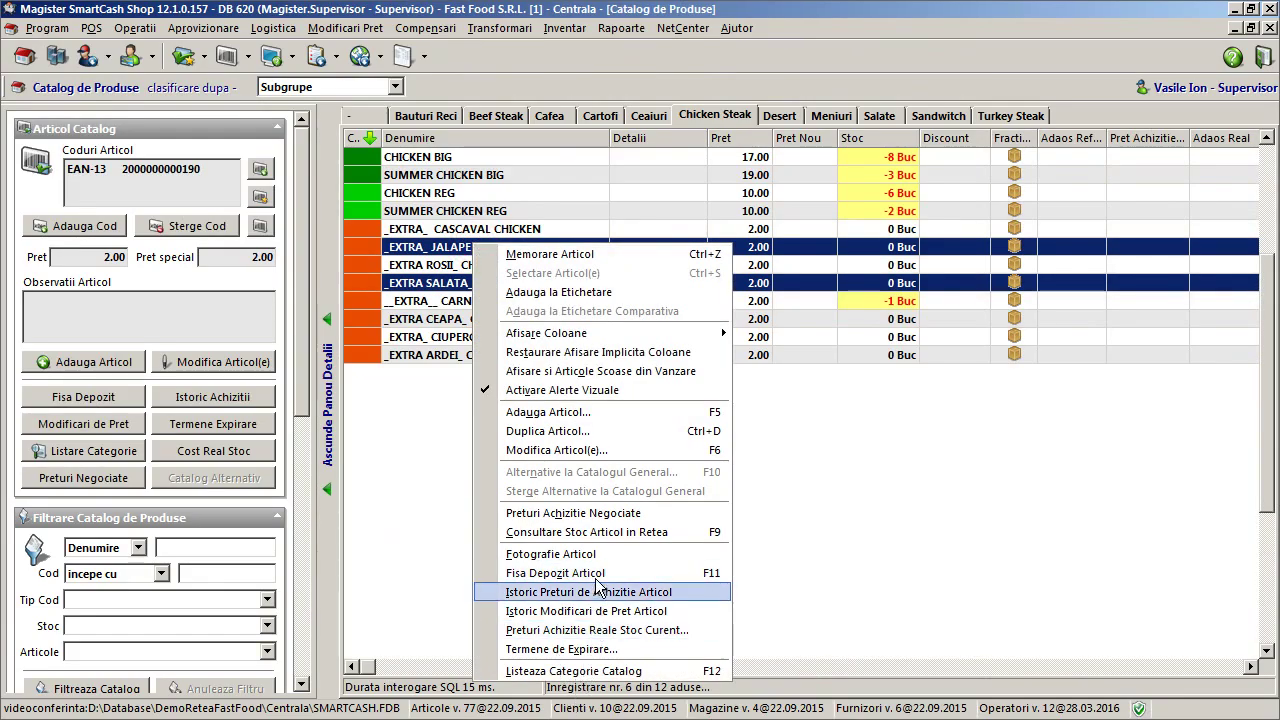
pyautogui.moveTo(600, 336)
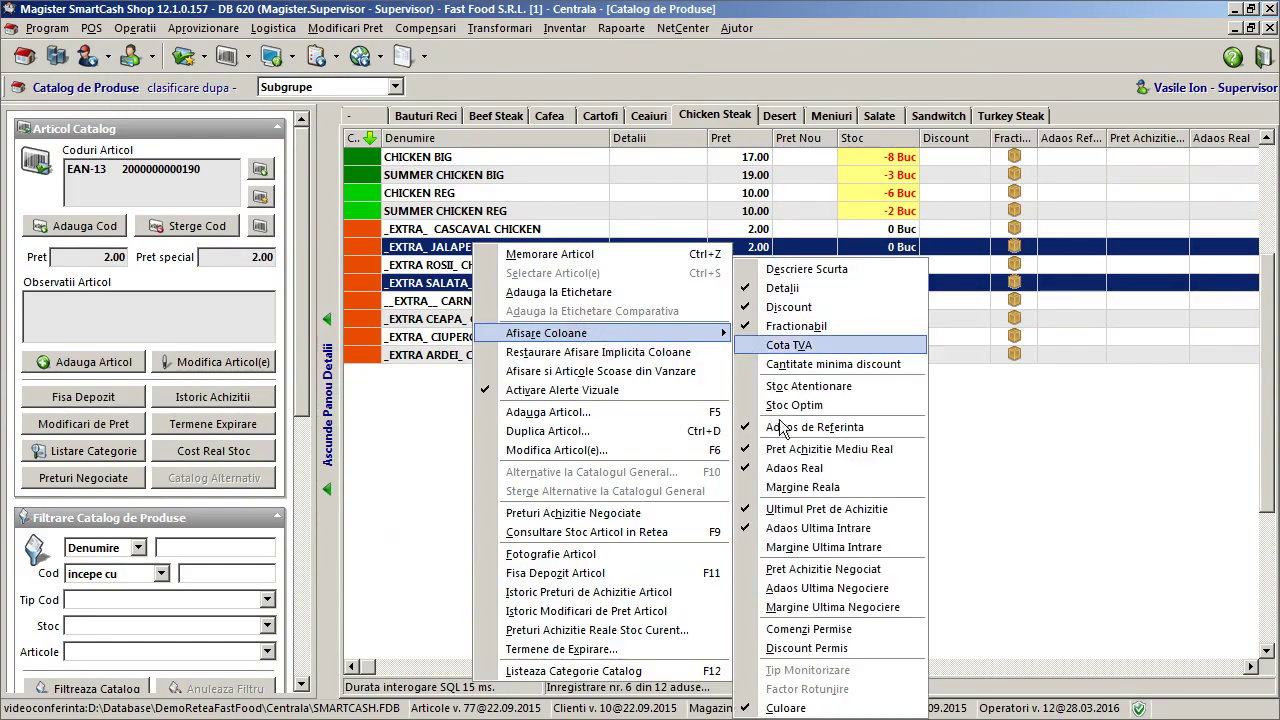
pyautogui.click(790, 706)
pyautogui.click(420, 284)
pyautogui.click(435, 231)
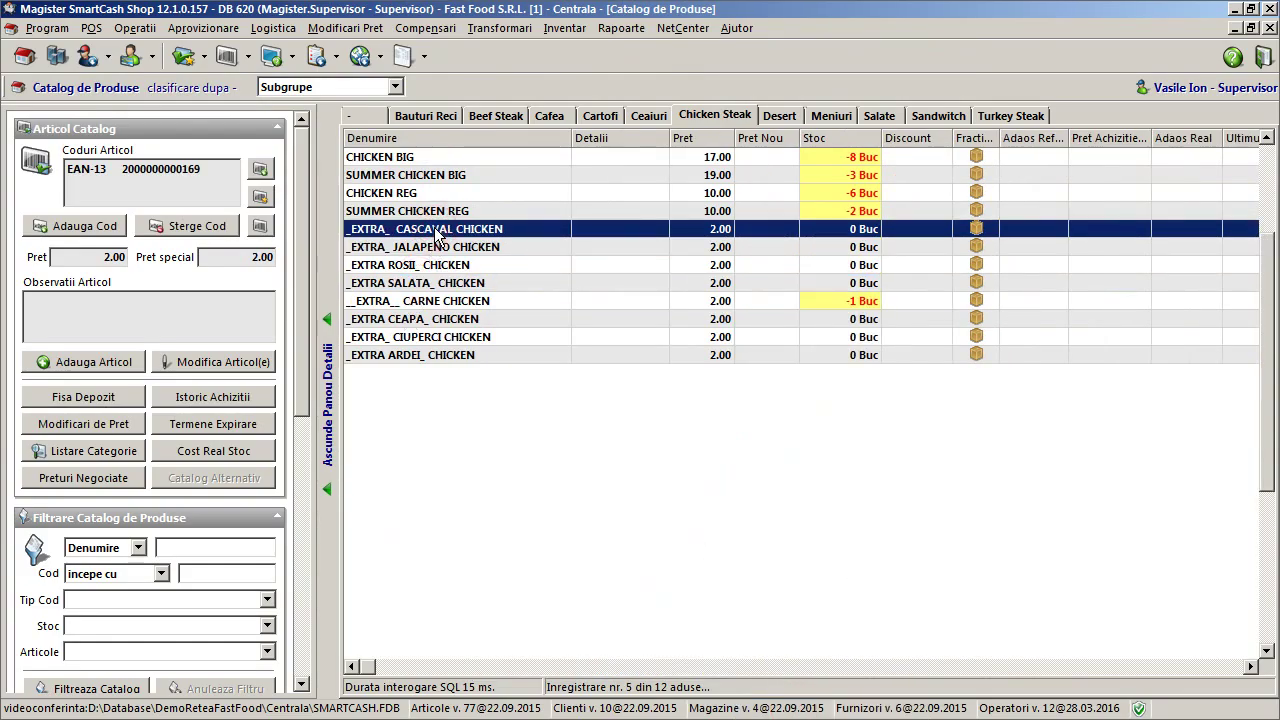
pyautogui.click(432, 211)
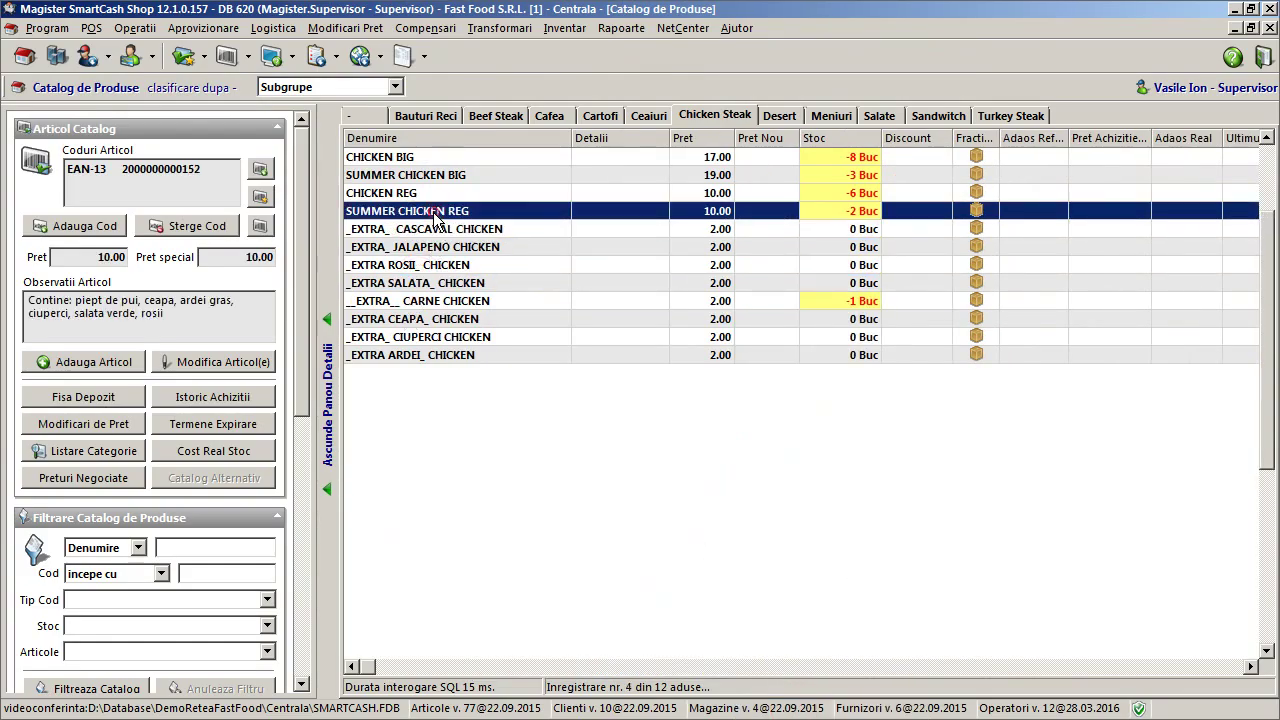